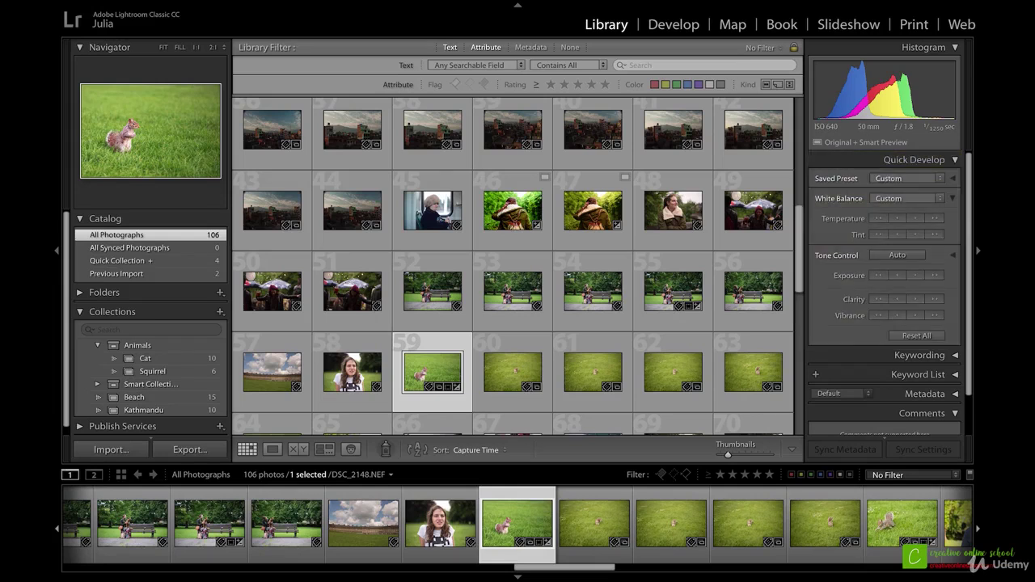
- Review the selected squirrel photo's keywords, keyword list and metadata, and hide the filmstrip
key(ctrl+2)
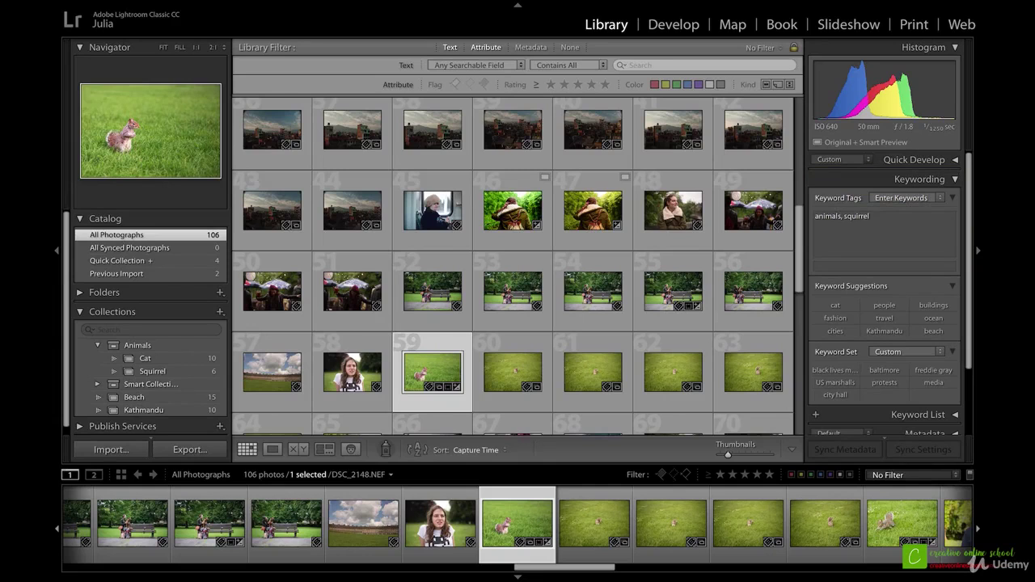
key(ctrl+3)
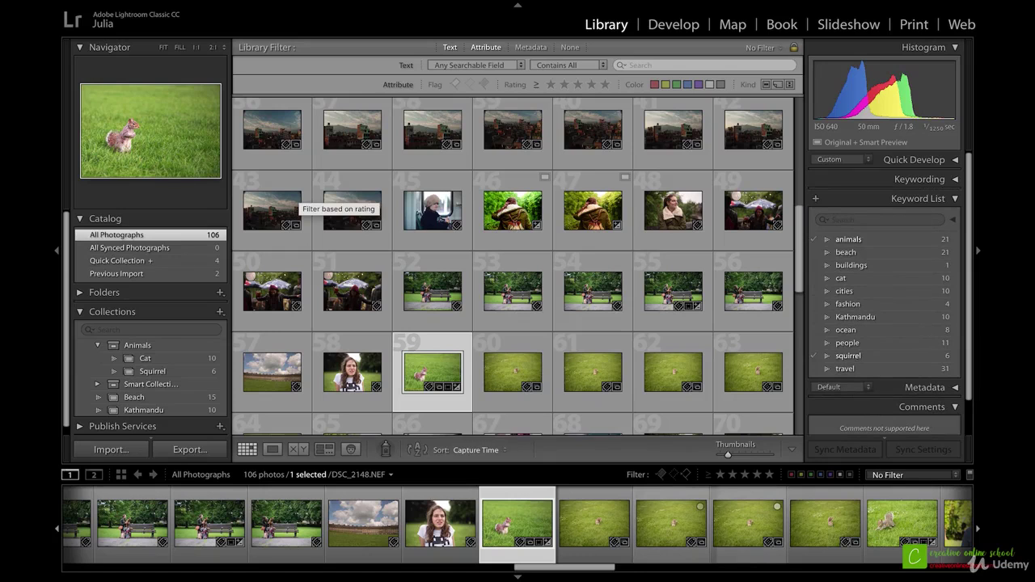
key(ctrl+4)
key(F6)
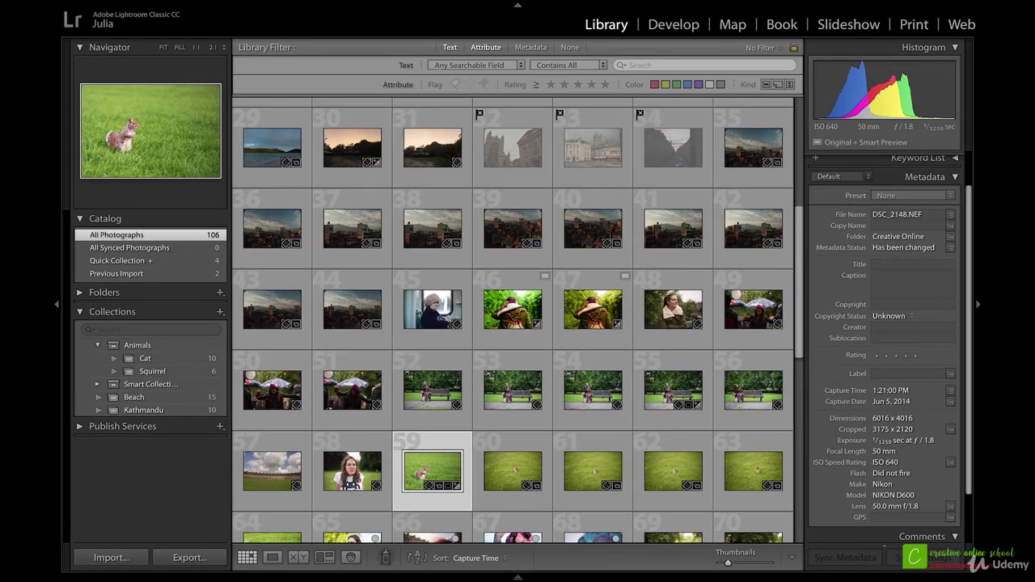
key(ctrl+4)
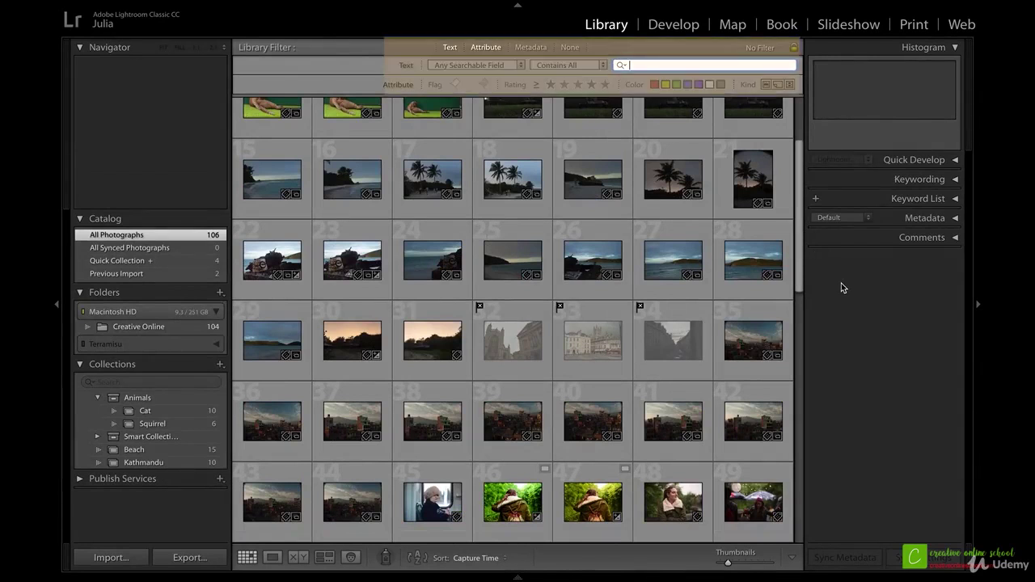
- Filter the library by the text "animals" and by "squirrel"
text(animals)
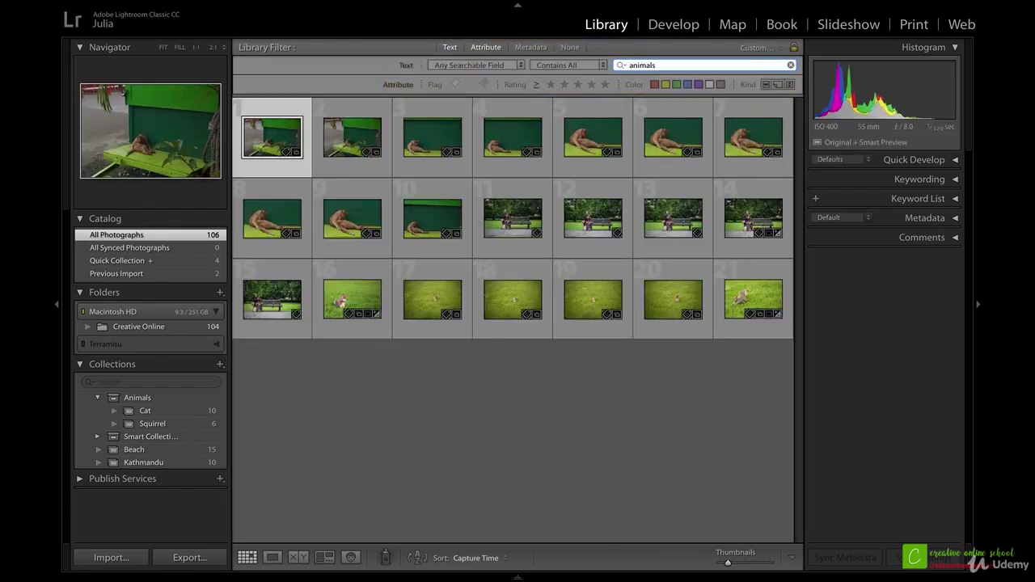
key(super+a)
key(BackSpace)
text(squirrel)
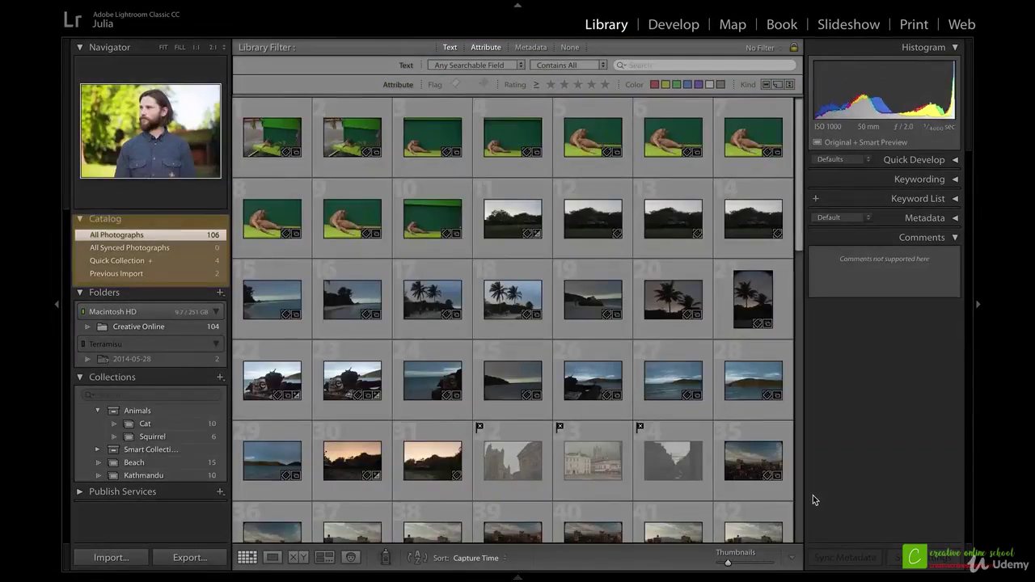
- Browse through all photographs in the catalog and display the Quick Collection
scroll(763, 496, down, 10)
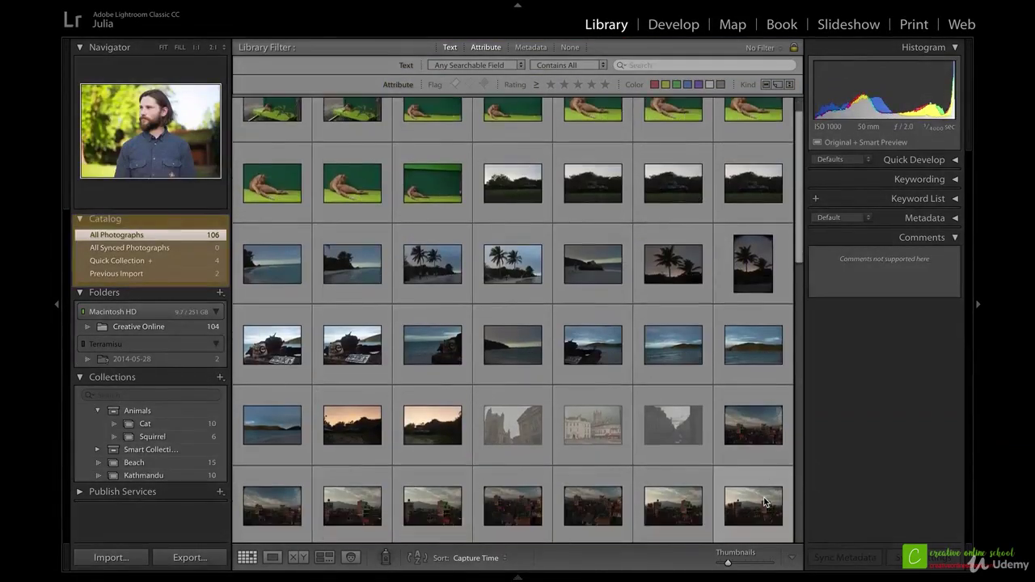
scroll(764, 500, down, 8)
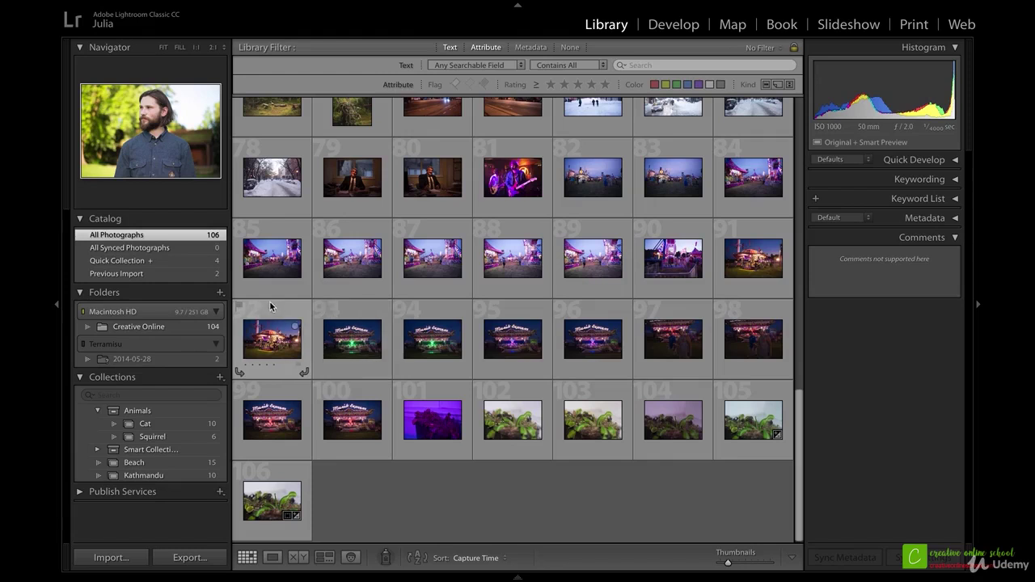
click(194, 261)
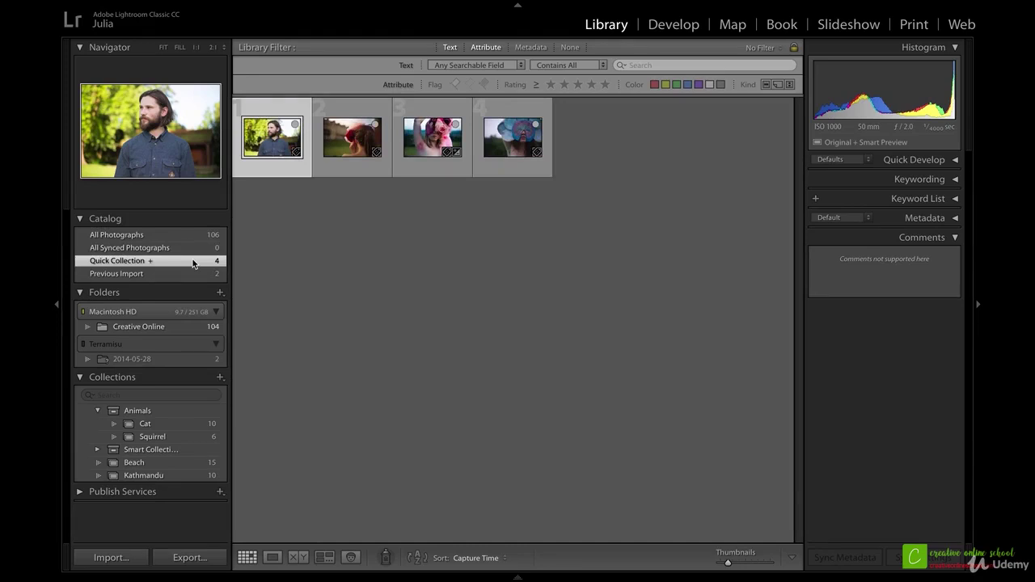
key(super+b)
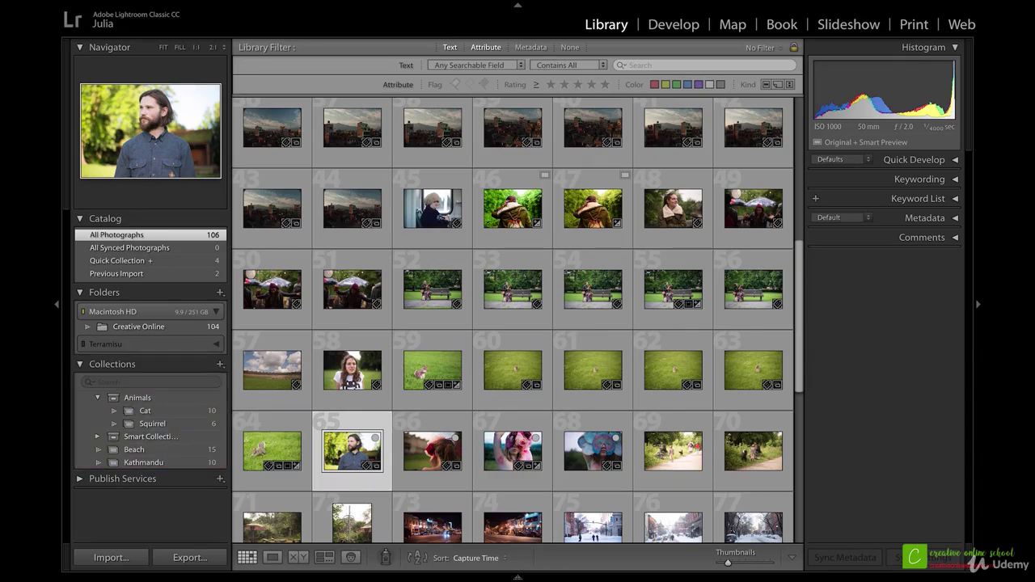
- Show the photos of the Animals collection set, its Cat collection and its Squirrel collection
click(137, 397)
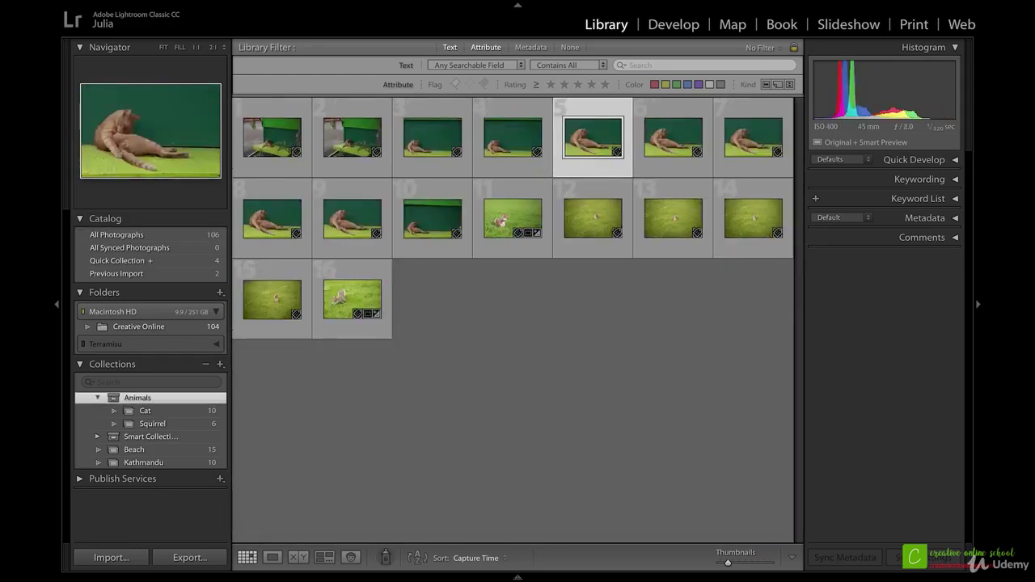
click(145, 411)
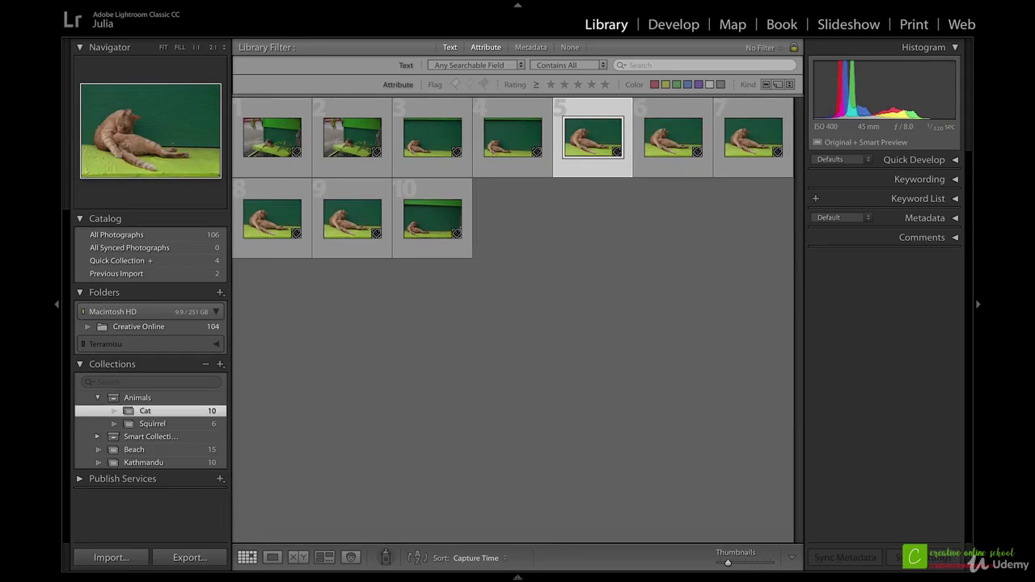
click(152, 423)
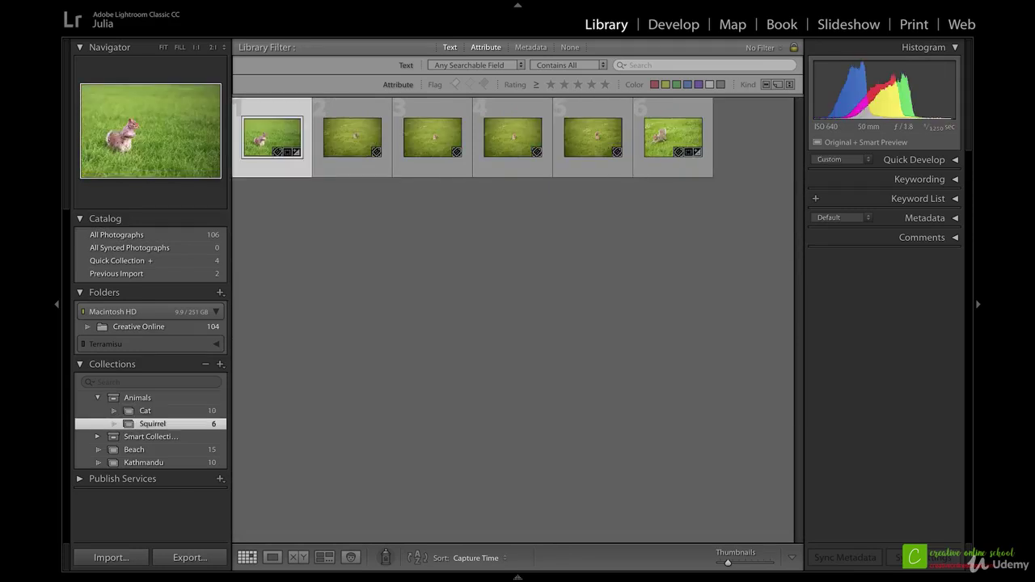
- Bring the squirrel photo into Develop and examine every adjustment section one by one, from Basic through Camera Calibration
key(d)
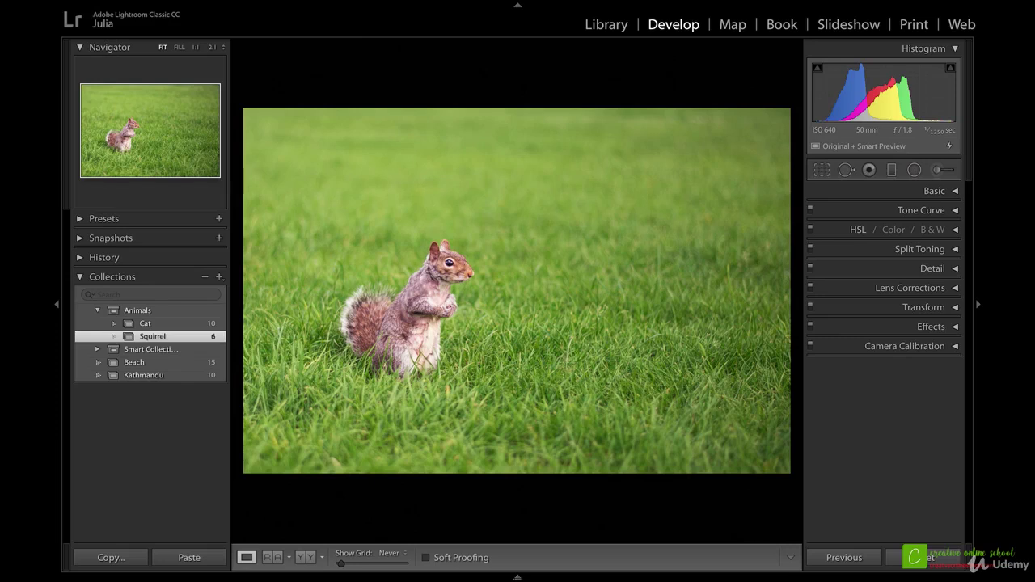
key(ctrl+1)
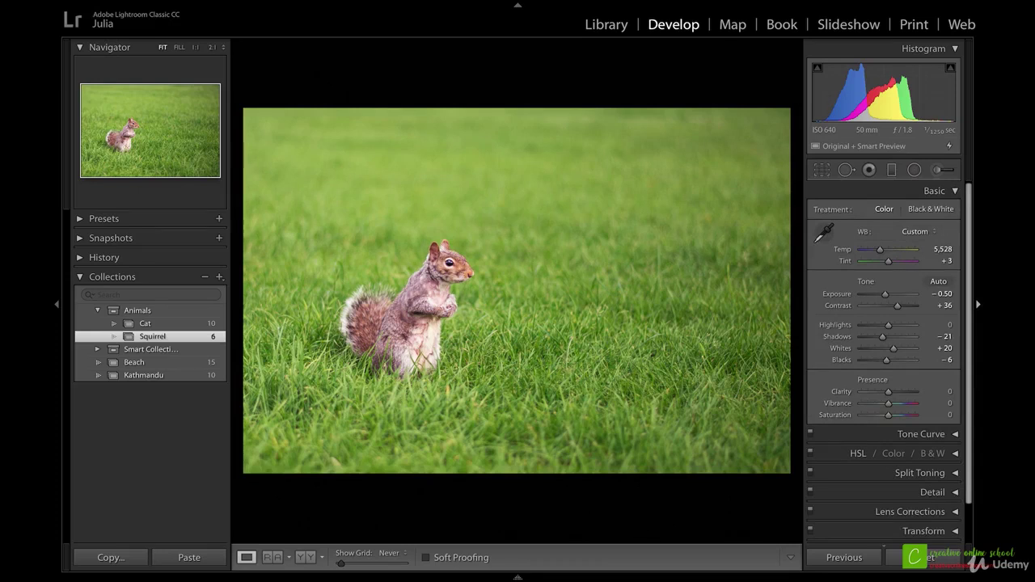
key(ctrl+2)
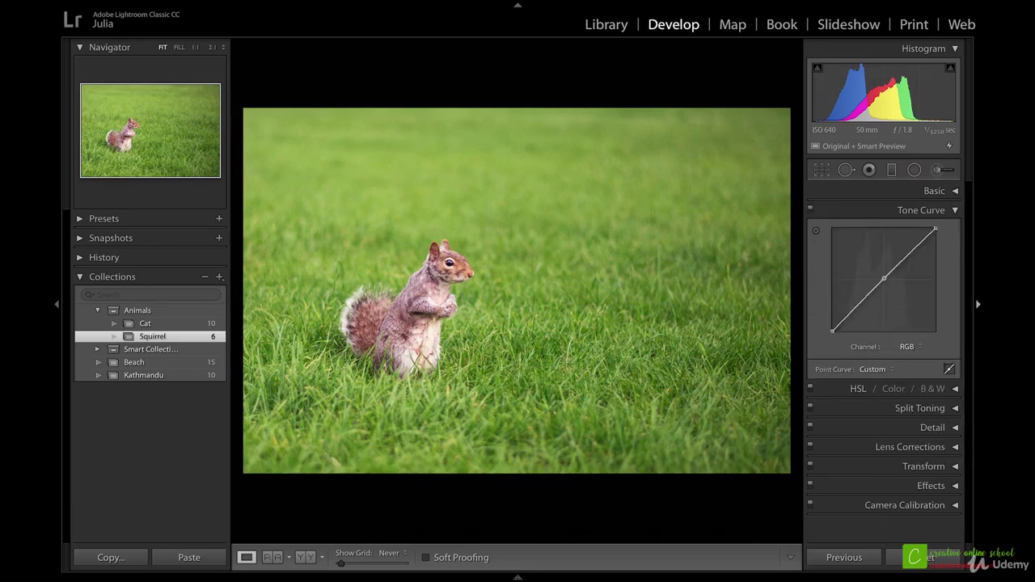
key(ctrl+3)
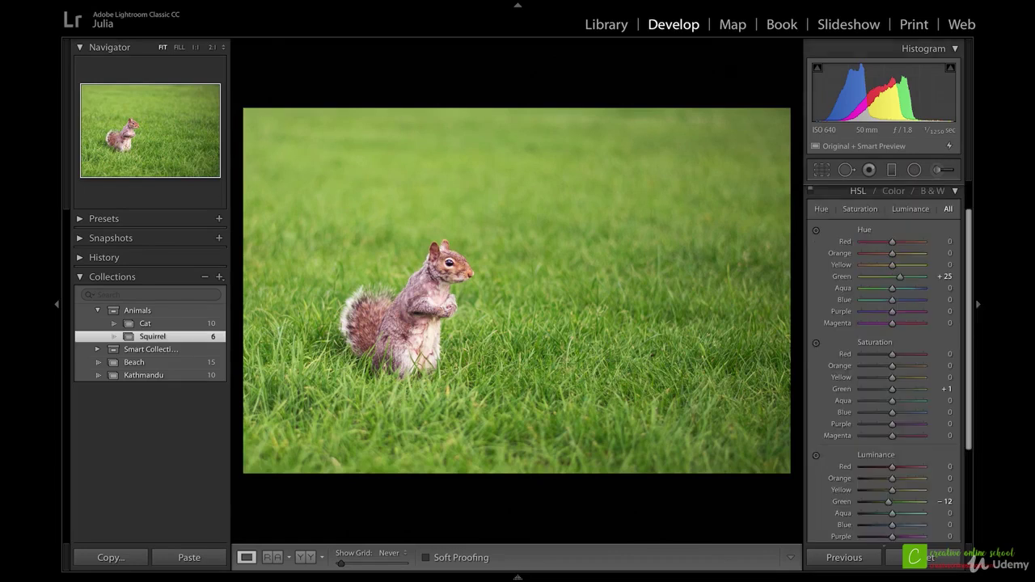
key(ctrl+4)
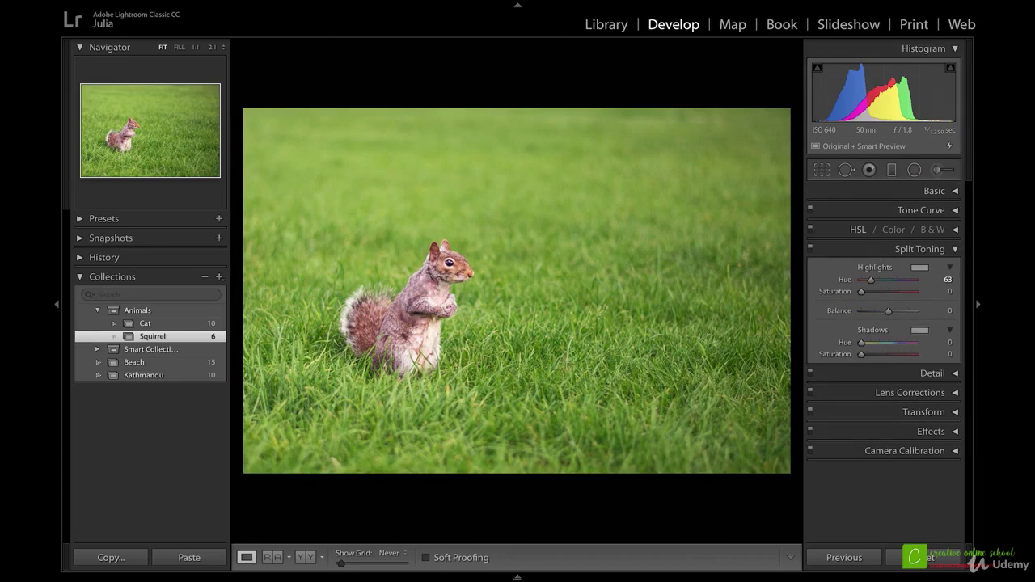
key(ctrl+5)
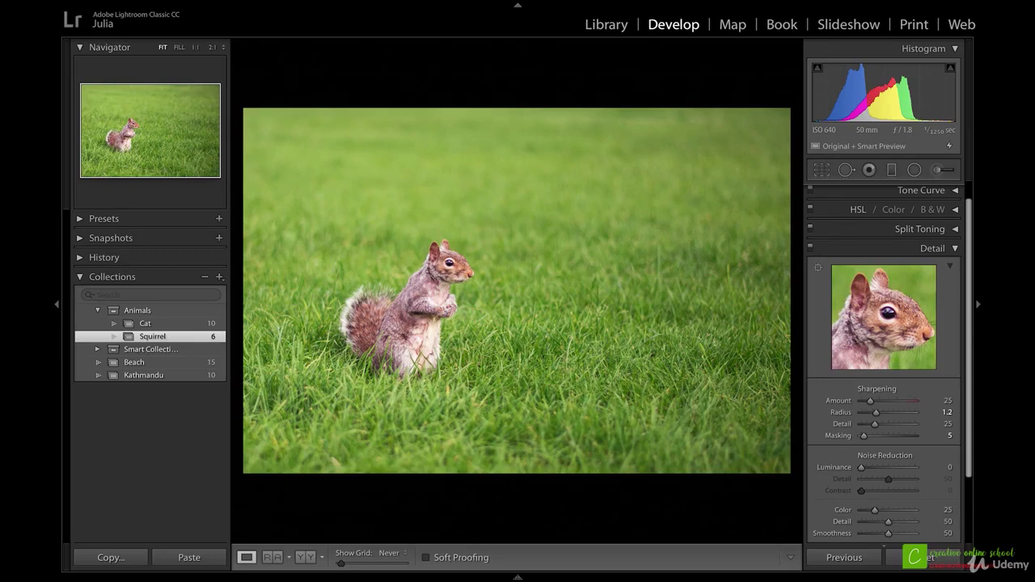
key(ctrl+6)
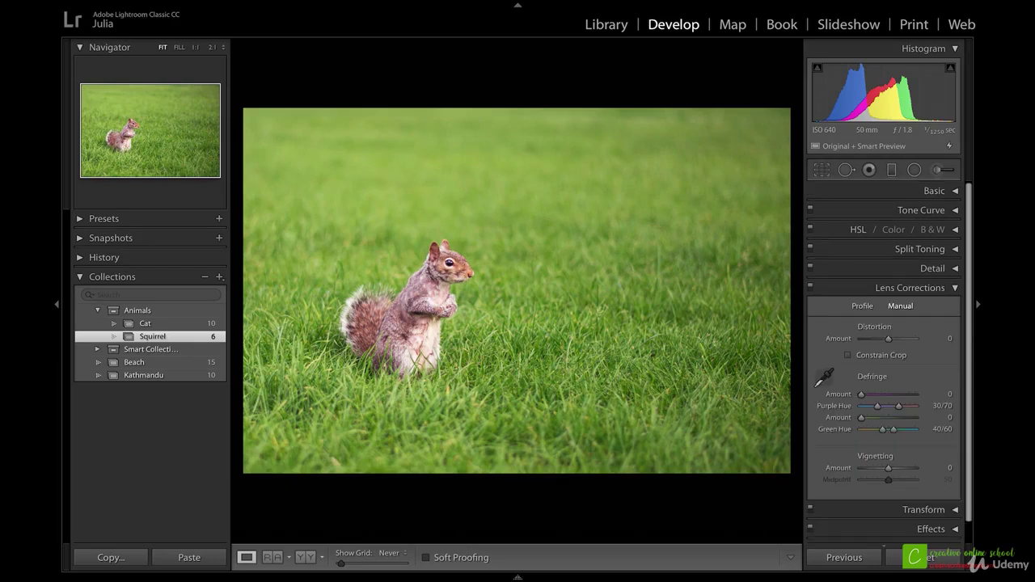
key(ctrl+7)
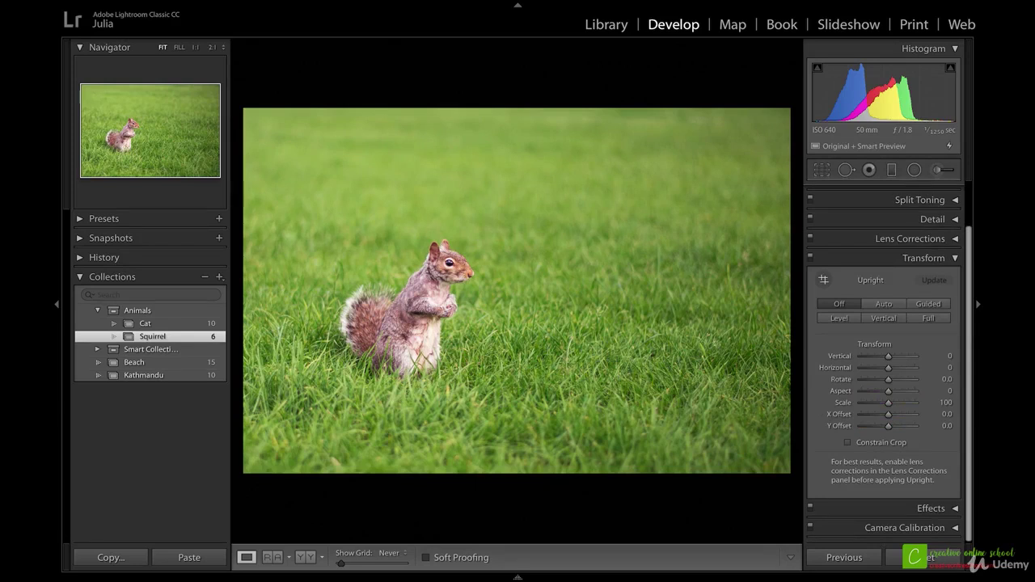
key(ctrl+8)
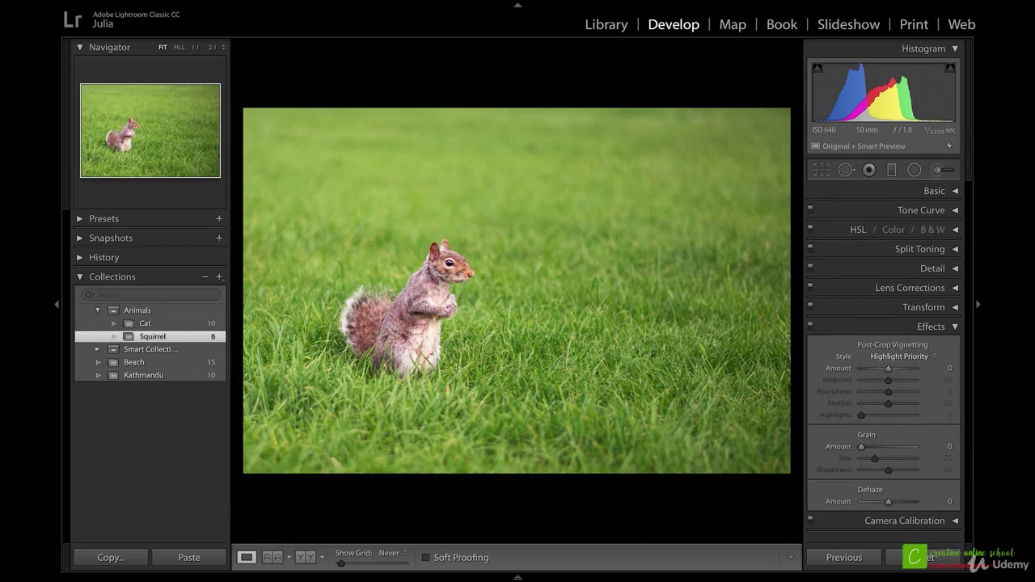
key(ctrl+9)
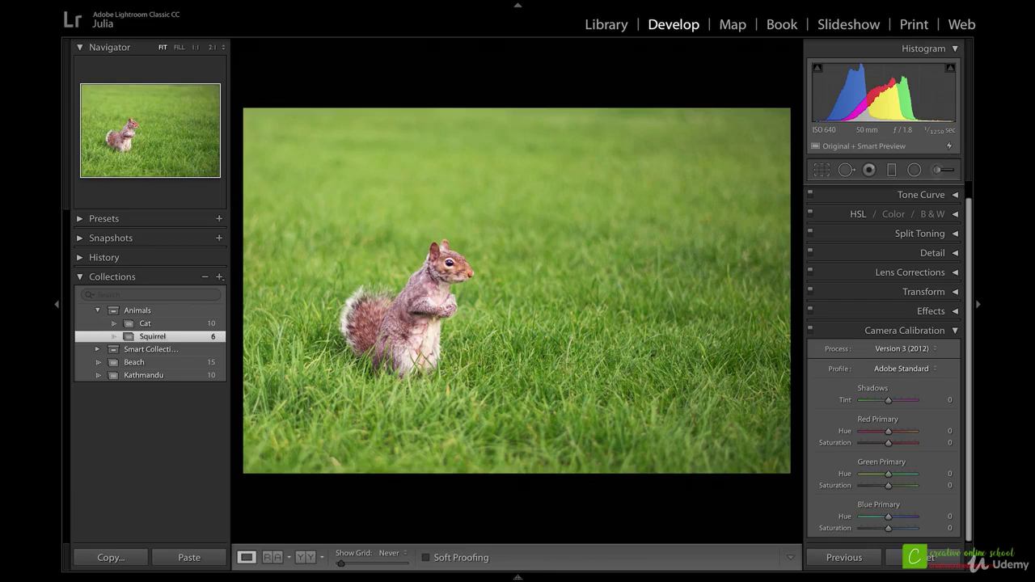
key(ctrl+9)
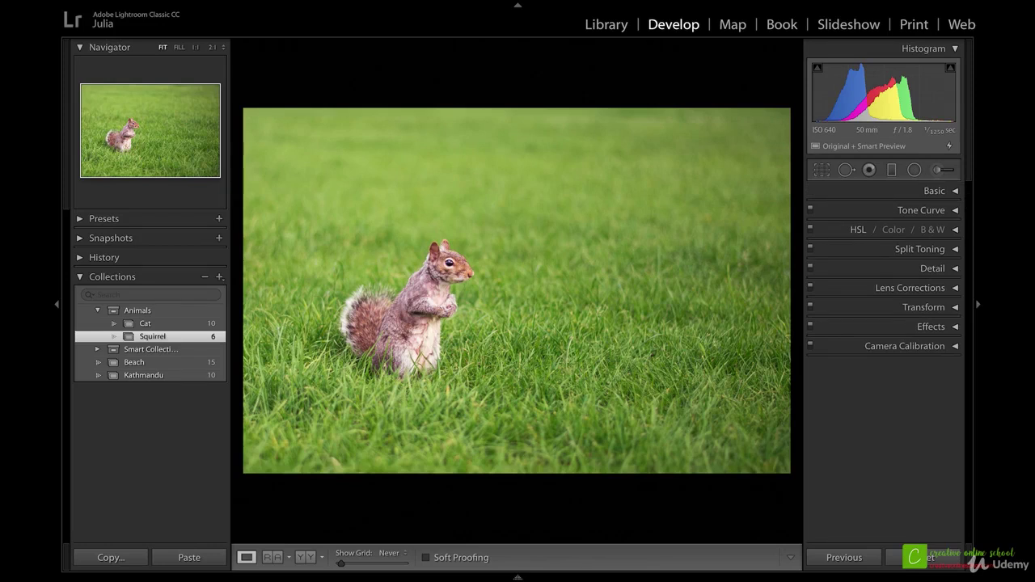
- View the options of the Crop & Straighten, spot healing and Red Eye Correction tools on the squirrel photo
key(r)
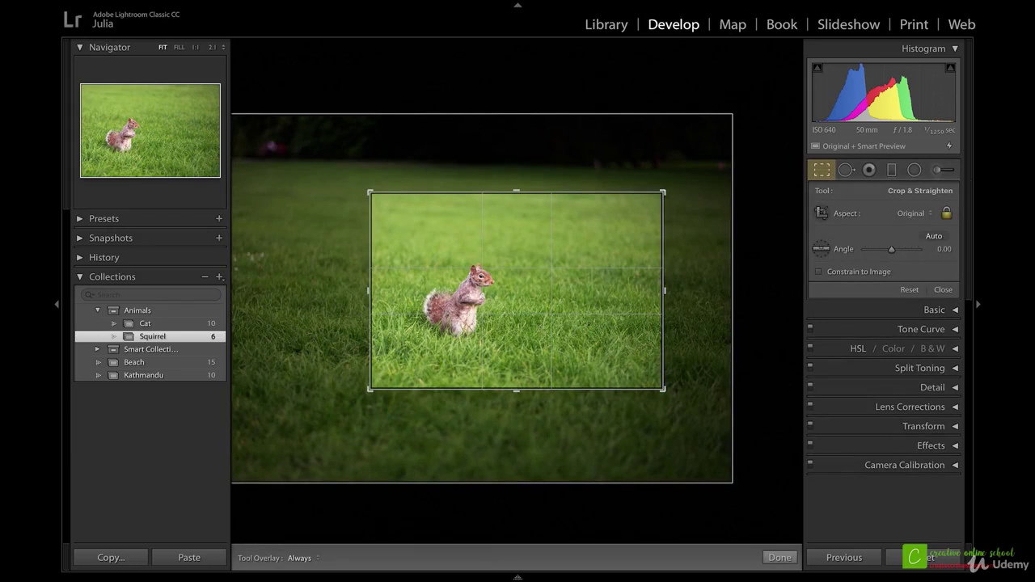
key(q)
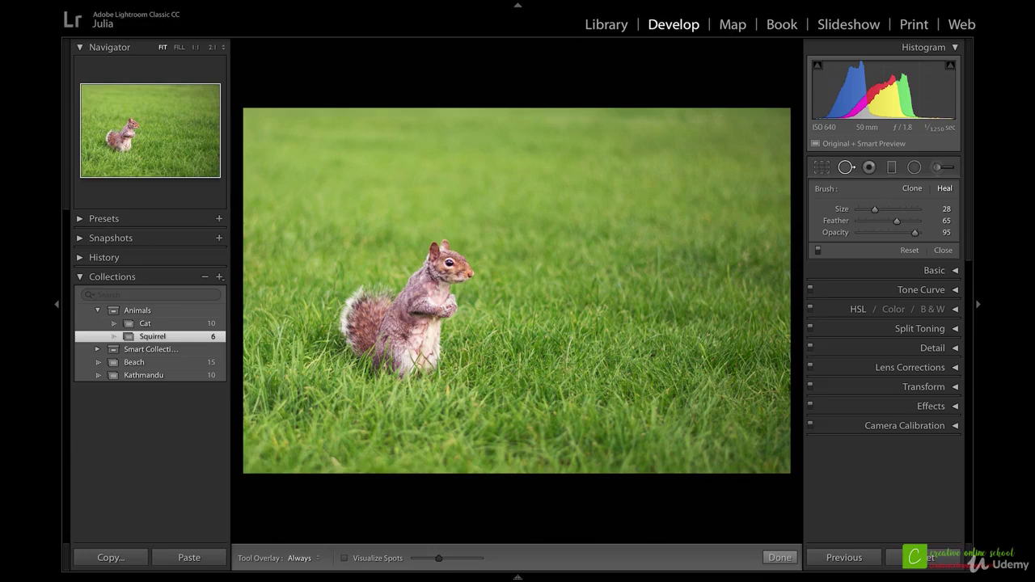
key(shift+t)
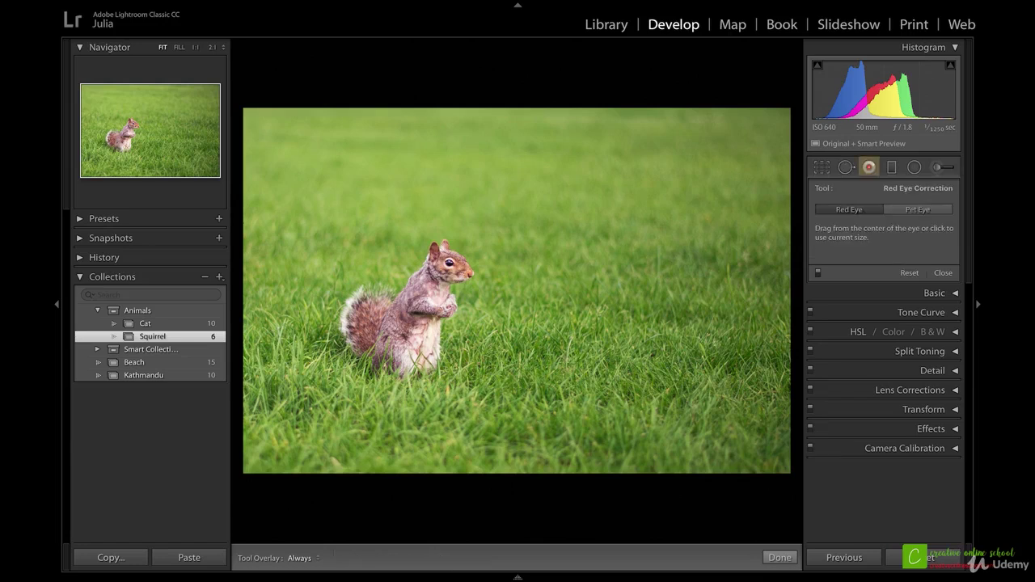
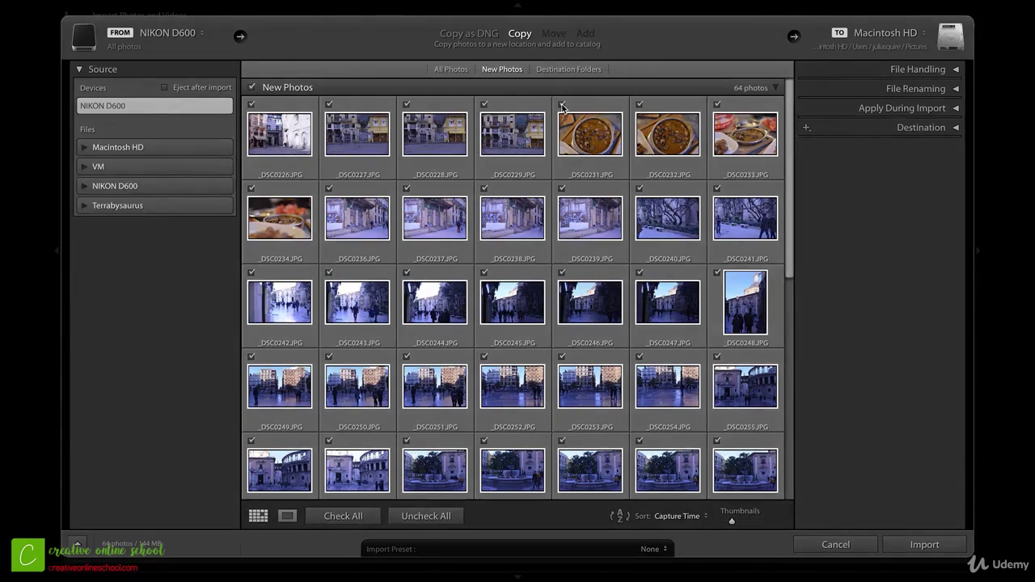
- Exclude the four food photos, _DSC0231.JPG through _DSC0234.JPG, from the import
click(562, 104)
click(638, 105)
click(717, 105)
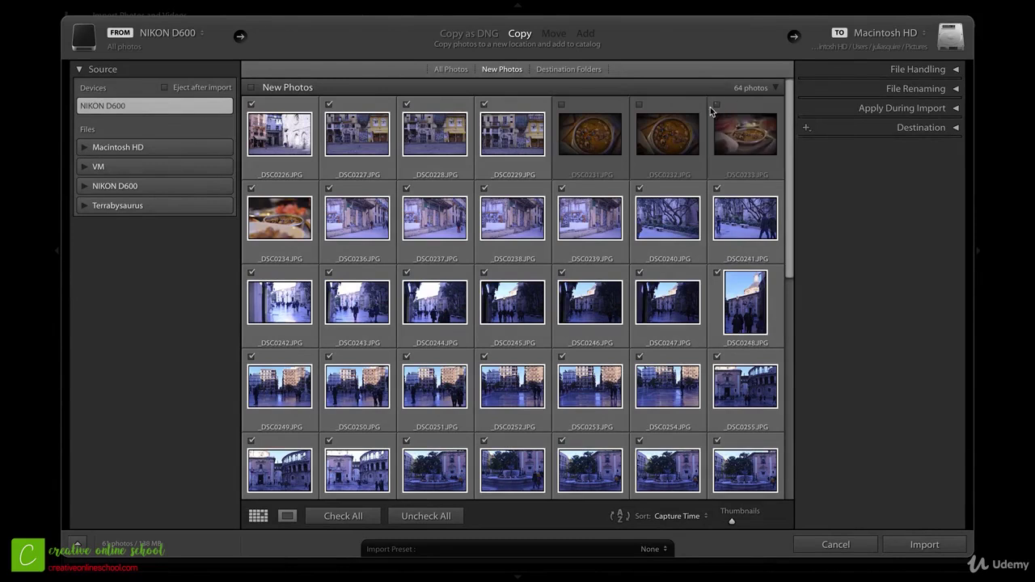
click(251, 188)
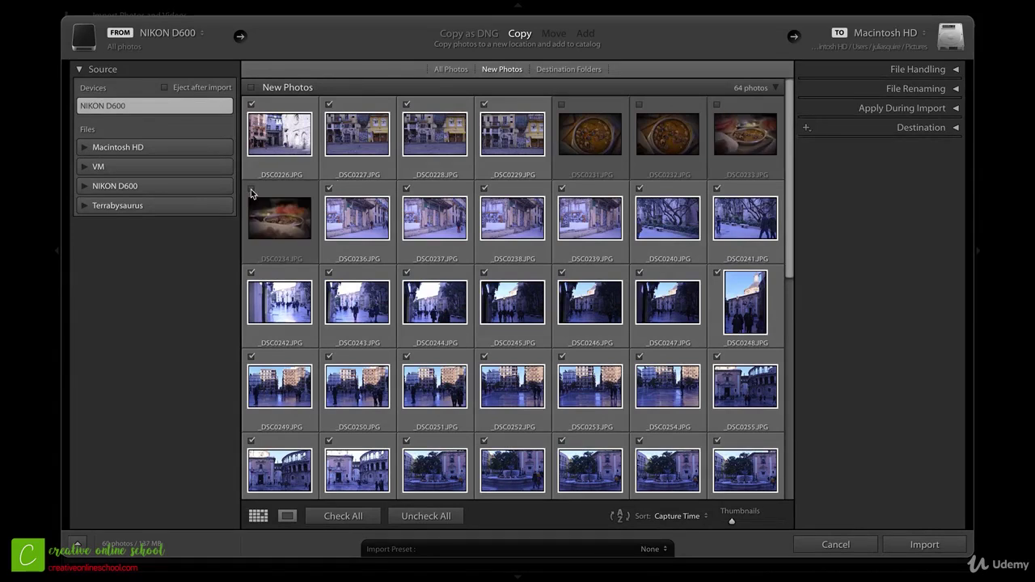
- Uncheck every photo for import and select the range from _DSC0236.JPG through _DSC0291.JPG
click(425, 516)
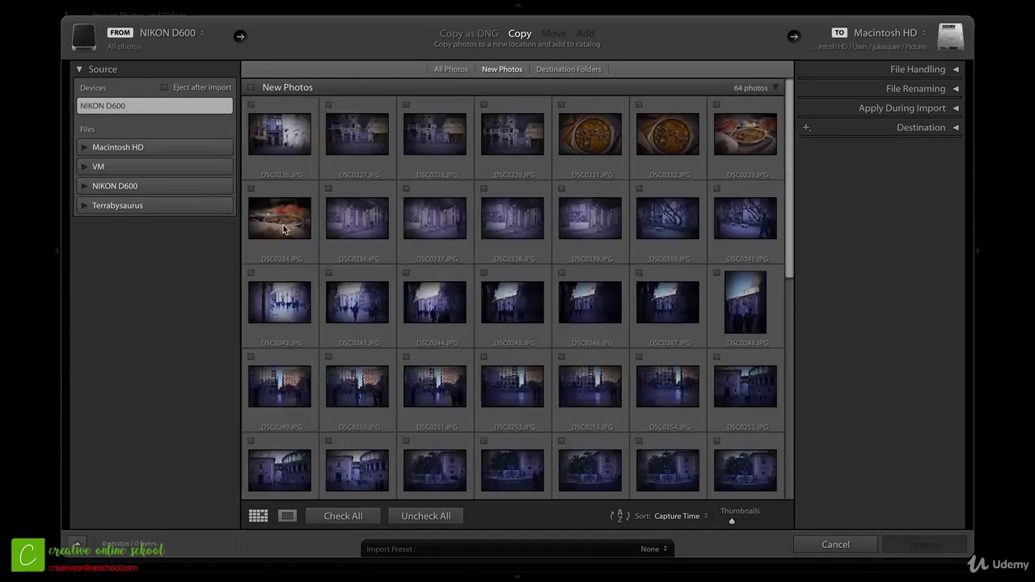
click(351, 226)
scroll(449, 339, down, 10)
shift+click(251, 396)
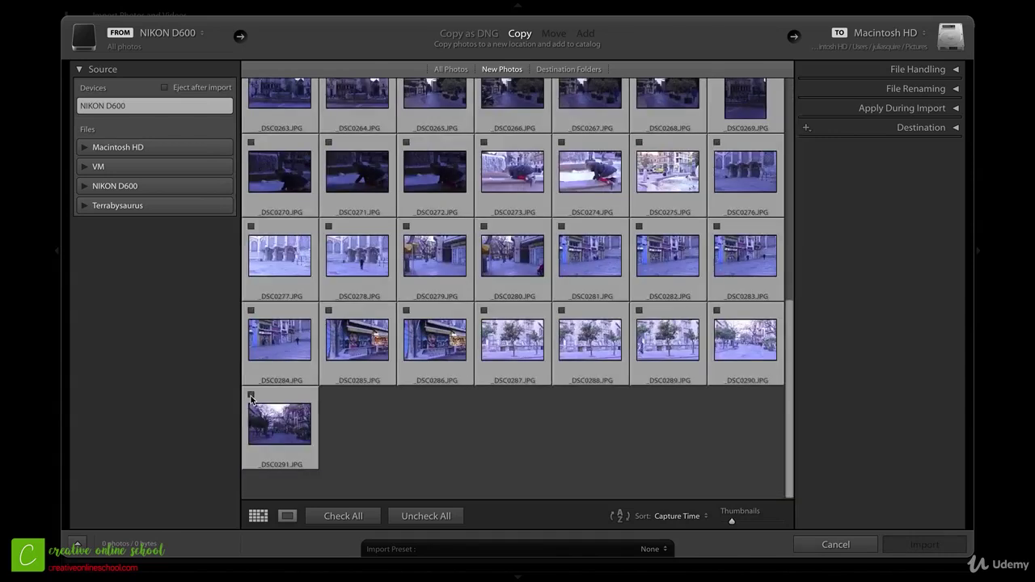
- Check all the photos for import and try out the sort order and thumbnail size settings
click(373, 517)
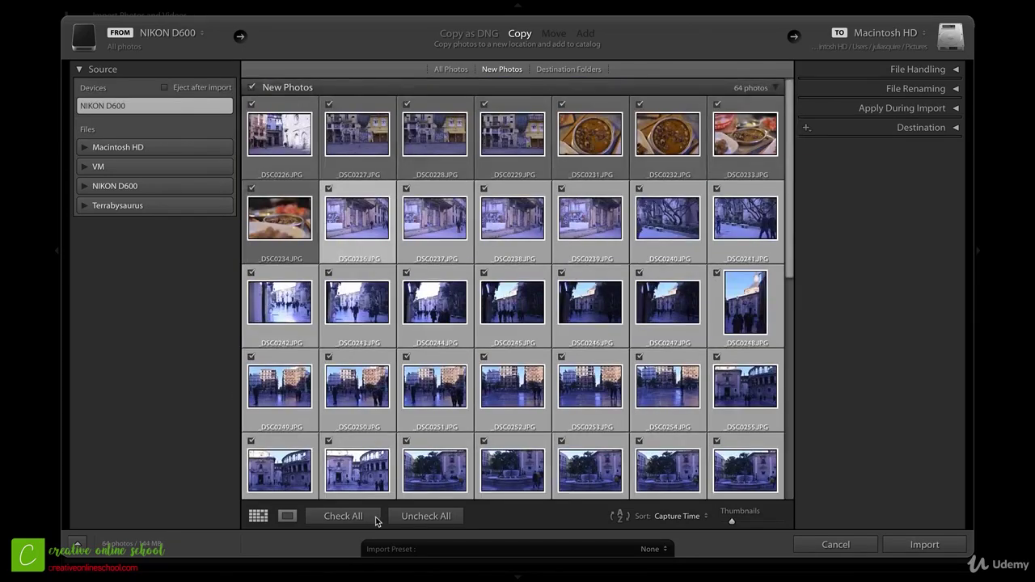
click(710, 519)
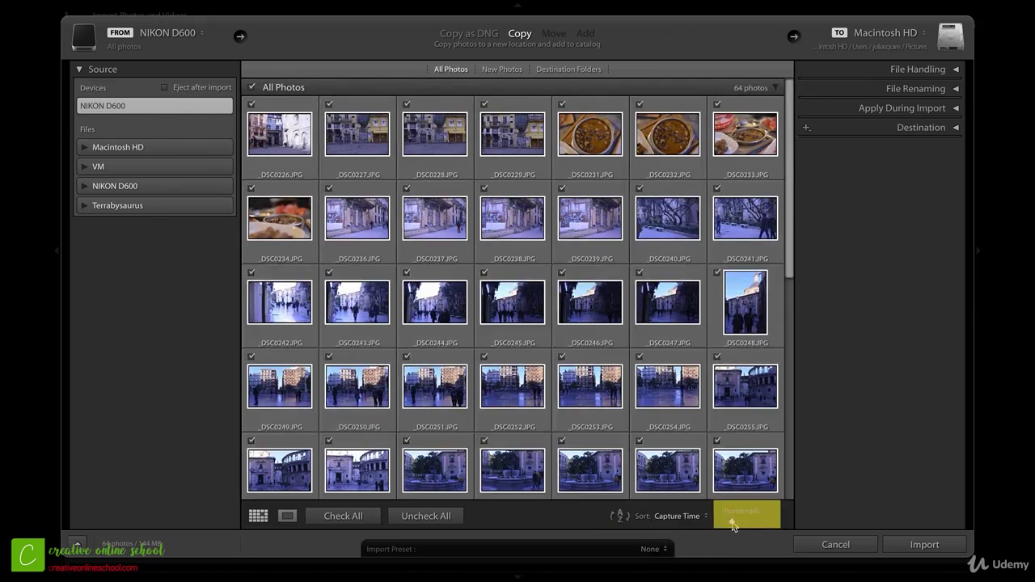
click(732, 523)
mouse_move(733, 524)
mouse_down()
mouse_move(744, 526)
mouse_move(723, 528)
mouse_up()
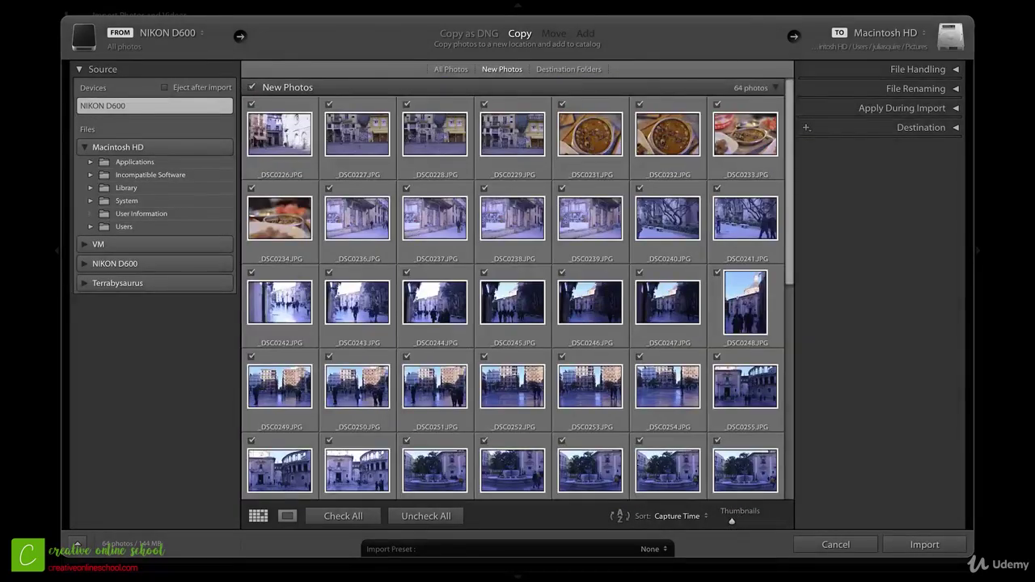
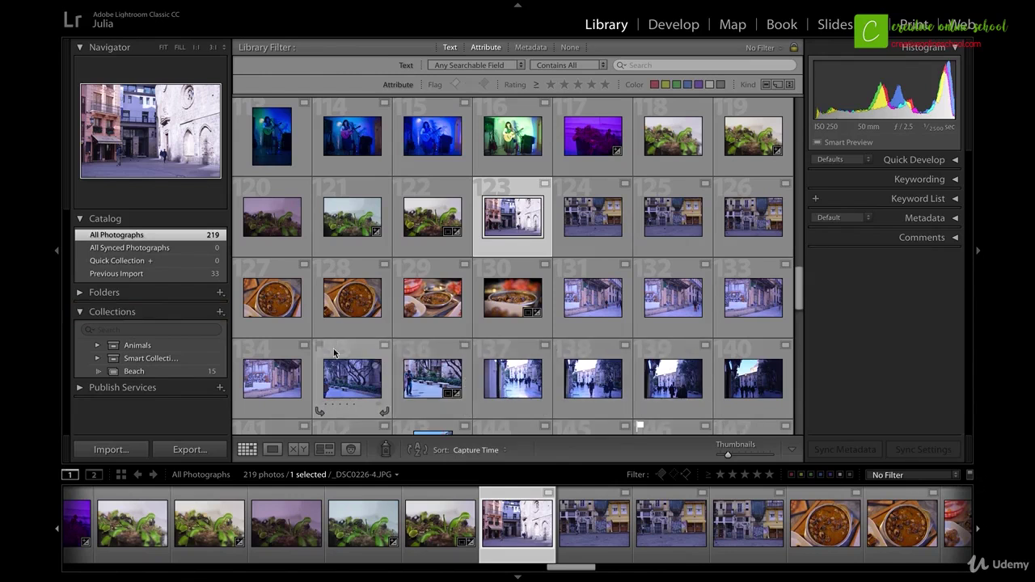
- Create a new collection set named Valencia, without placing it inside another set
click(220, 312)
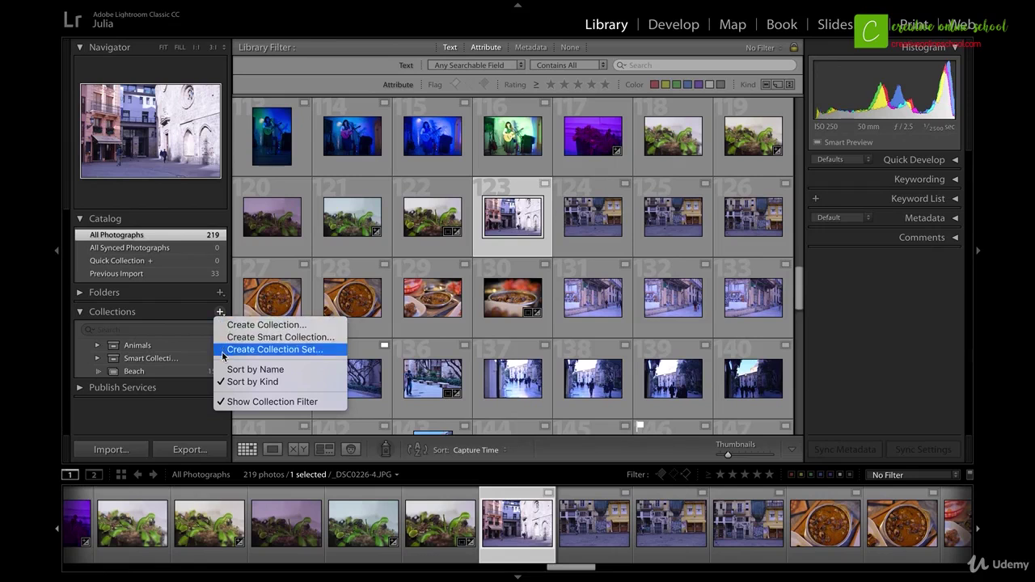
click(222, 350)
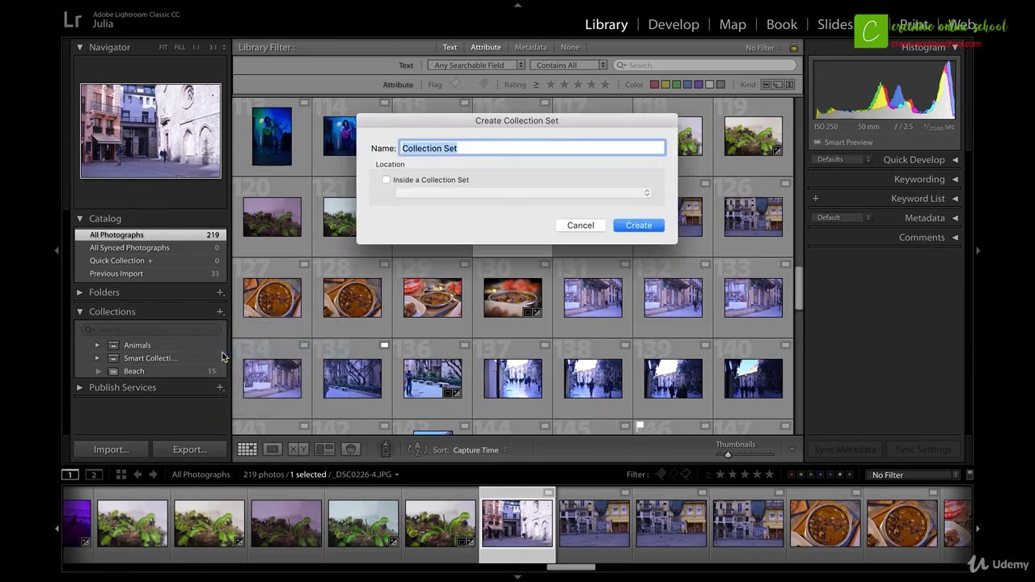
text(Val)
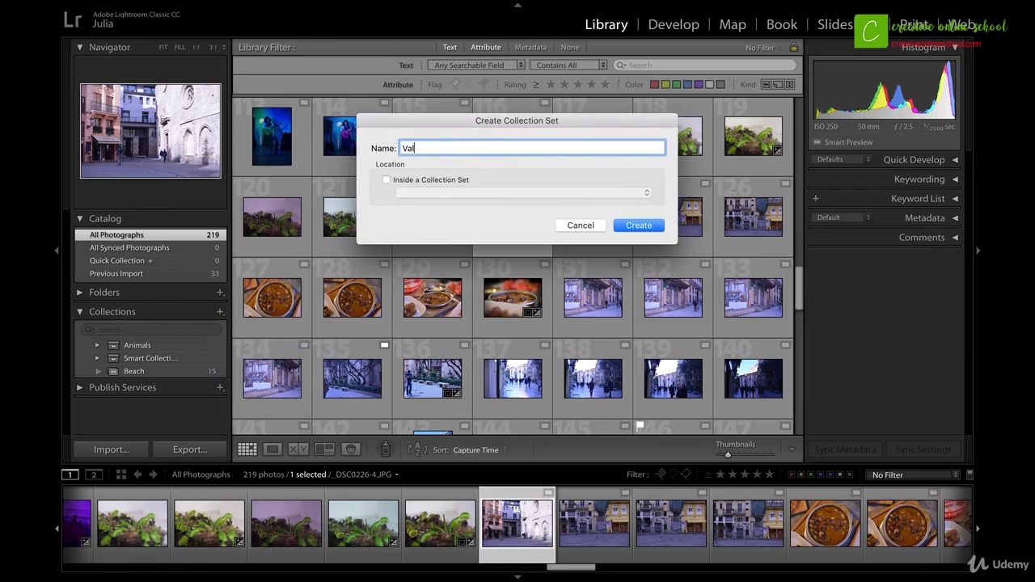
text(encia)
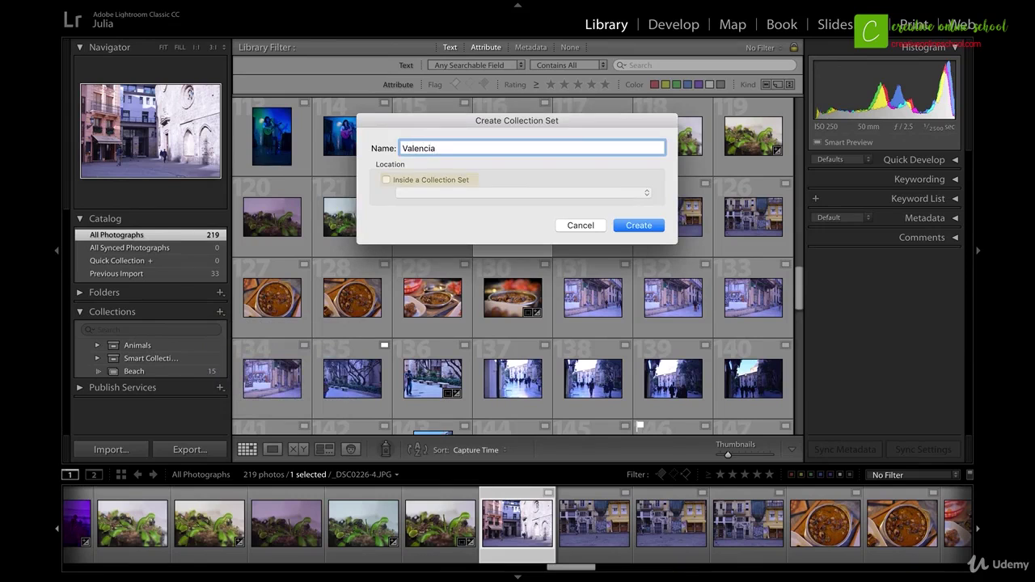
key(Return)
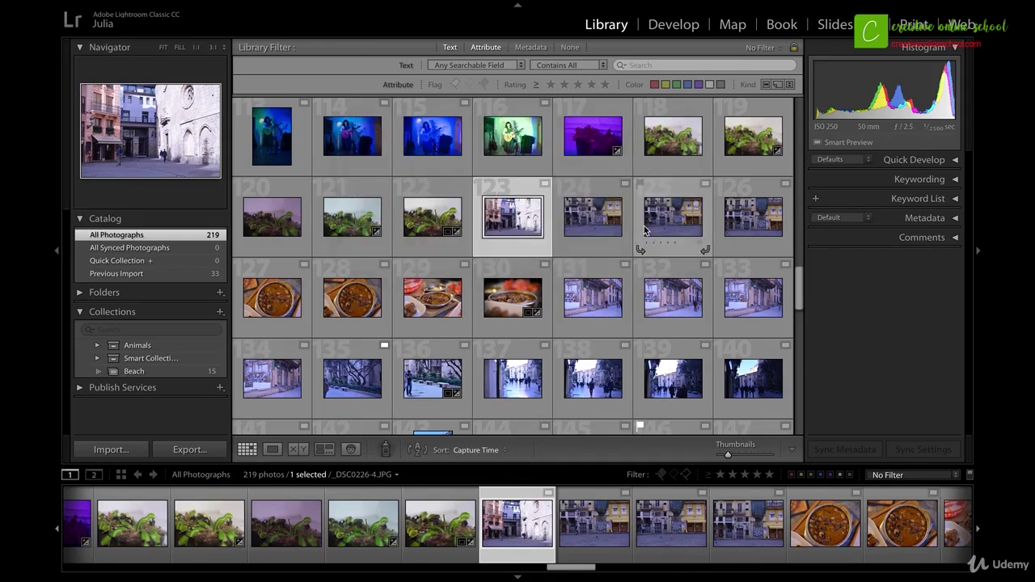
- Create a collection named Day 1 inside the Valencia set from the selected range _DSC0226-4.JPG through photo 185 of All Photographs
scroll(653, 339, down, 2)
scroll(652, 339, down, 6)
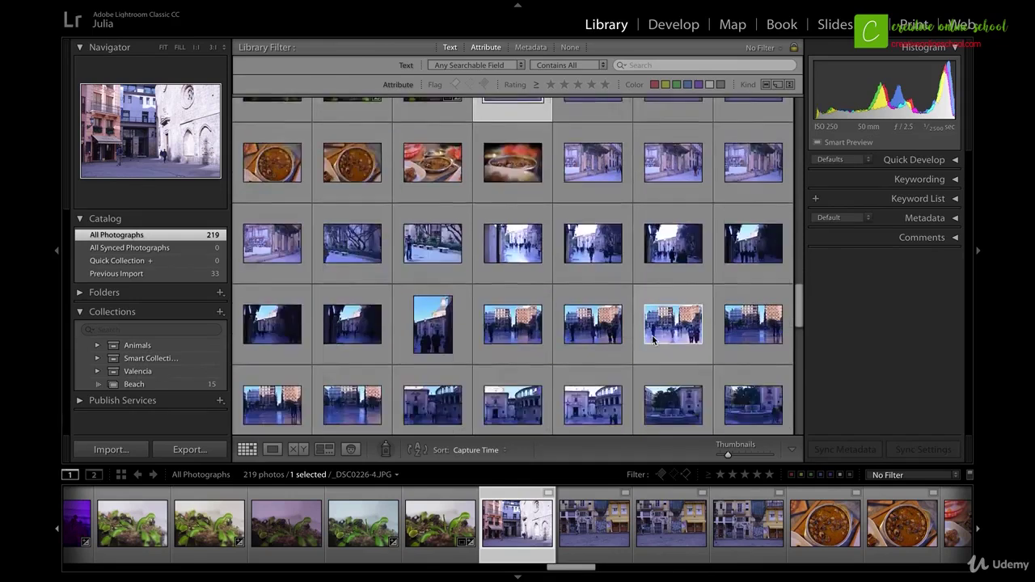
scroll(652, 337, down, 6)
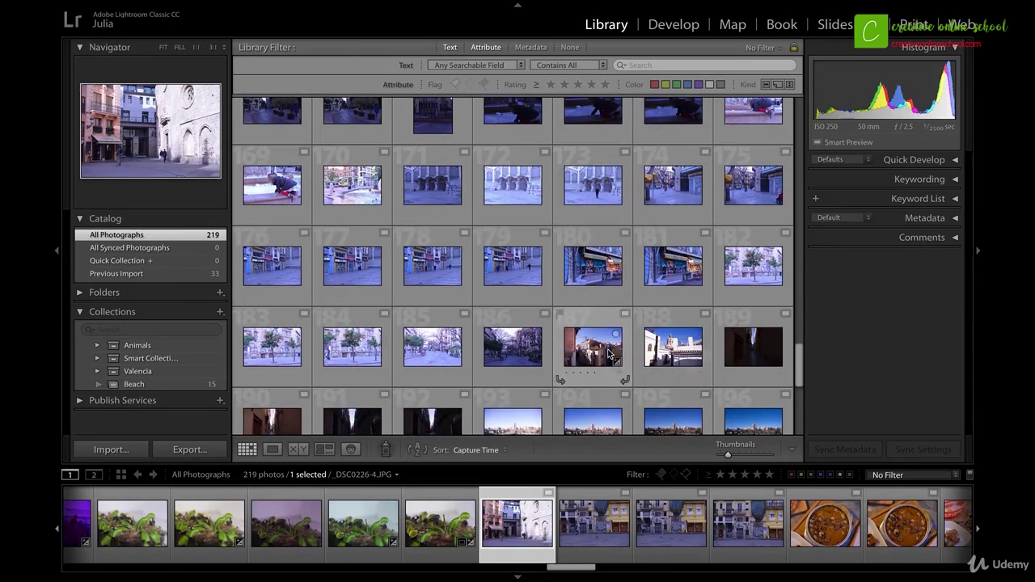
shift+click(426, 354)
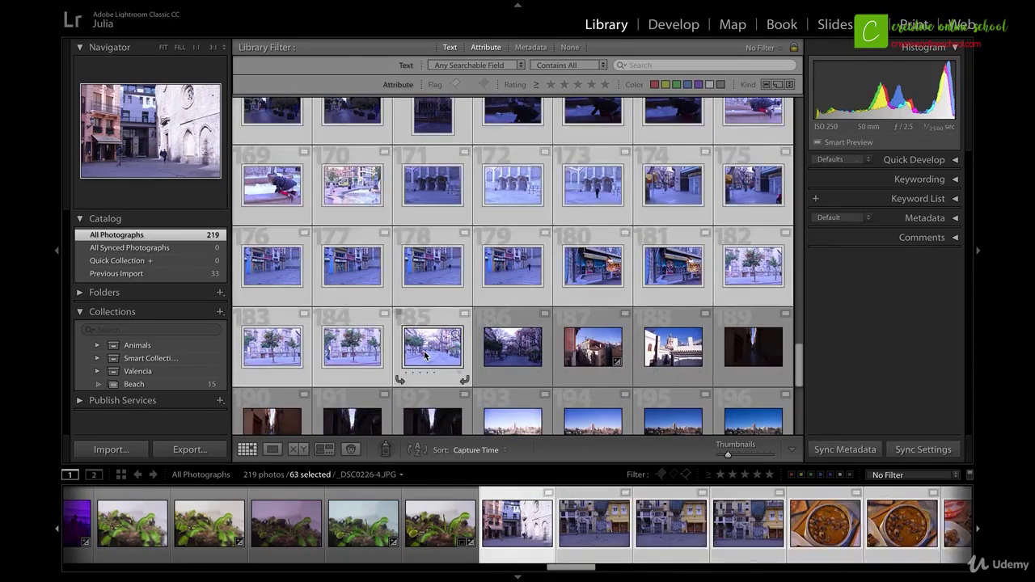
click(220, 312)
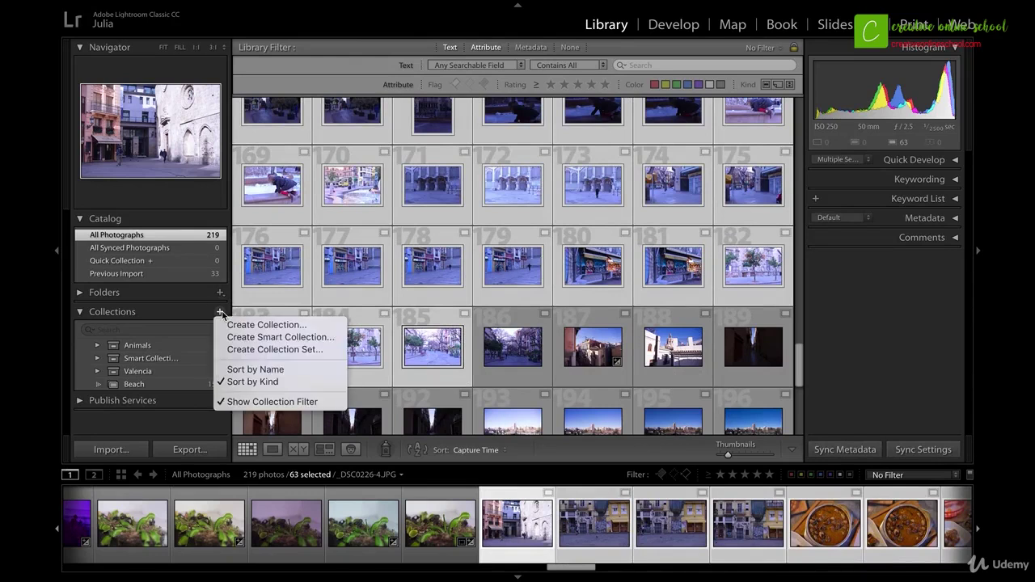
click(220, 325)
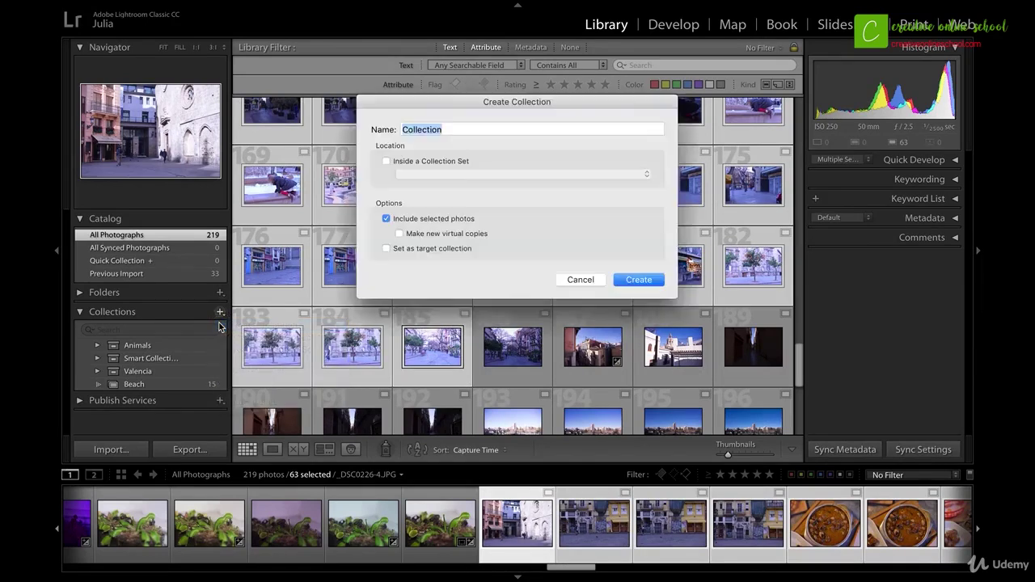
text(Day 1)
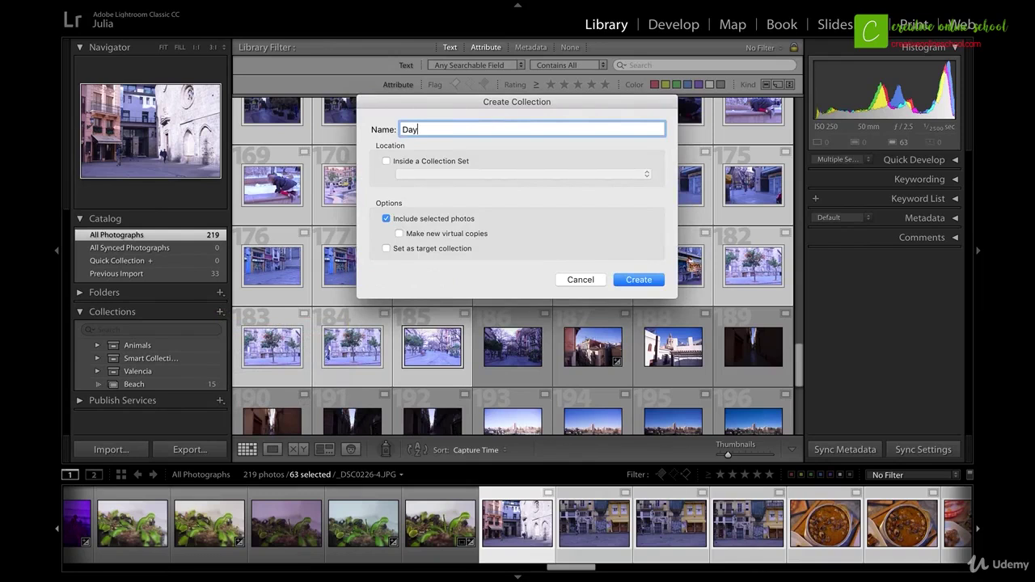
click(386, 162)
drag(396, 173, 438, 197)
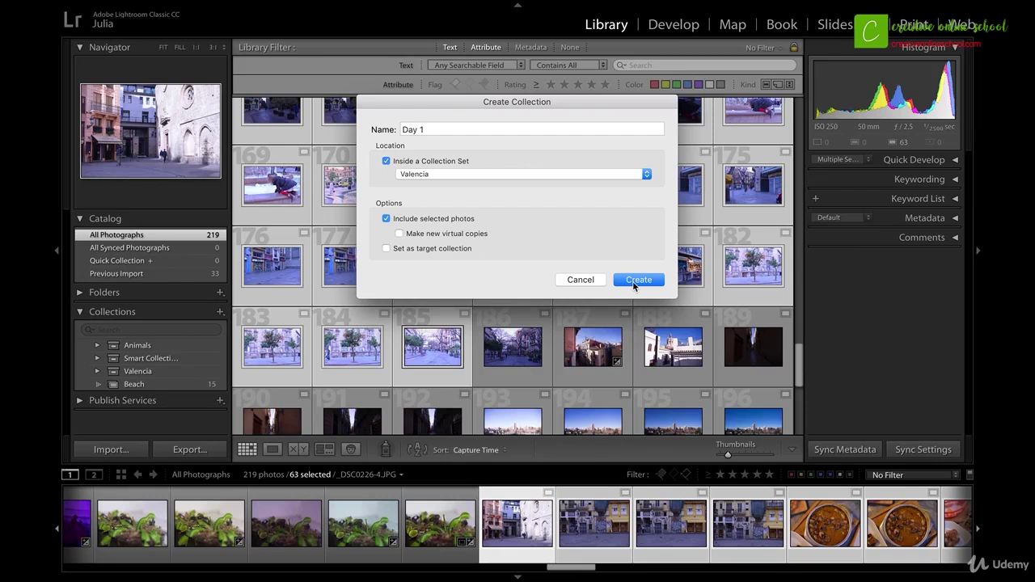
click(635, 283)
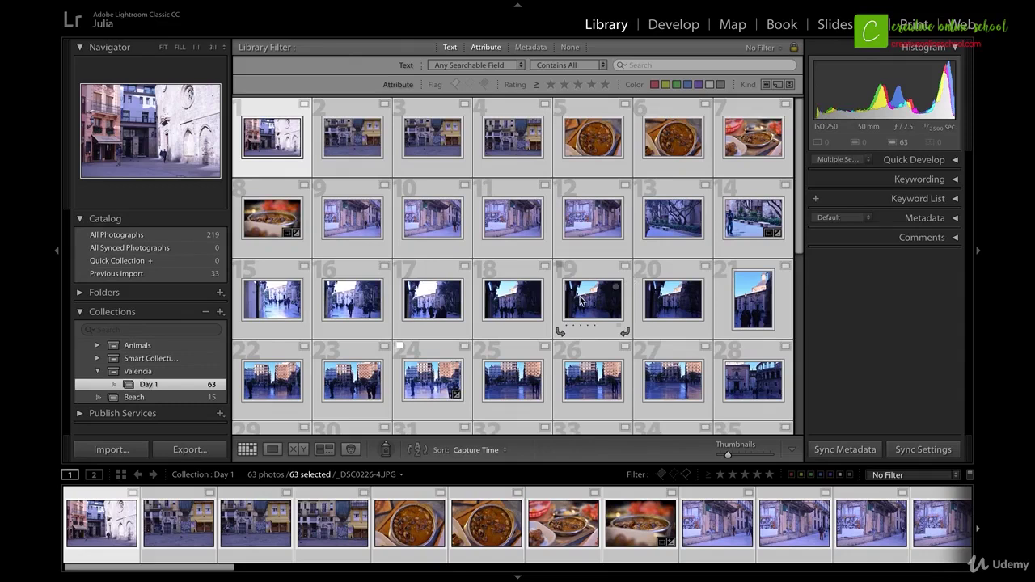
- Add all photos from _DSC0291-4.JPG through the last one in All Photographs to the Quick Collection
key(ctrl+z)
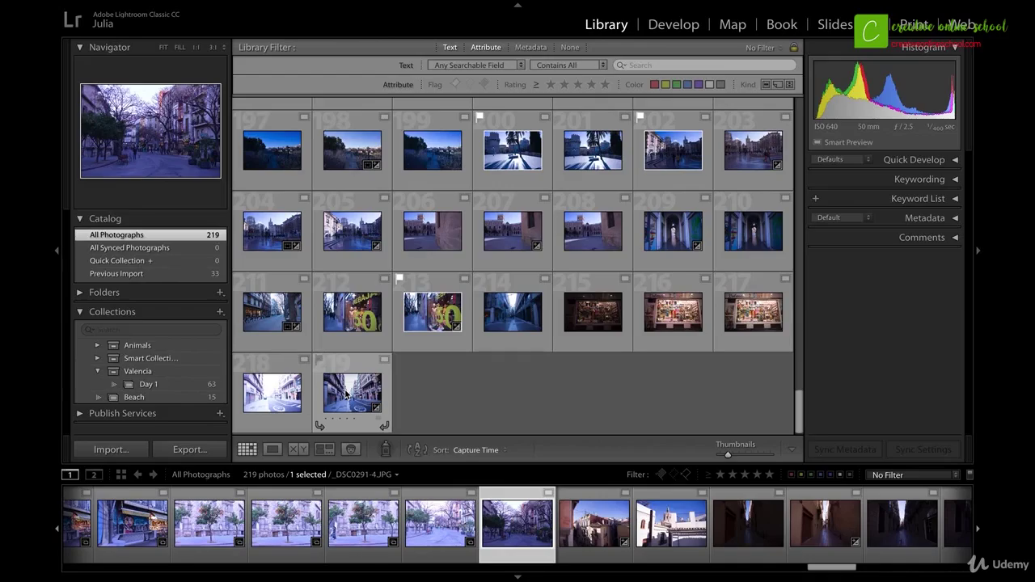
shift+click(345, 394)
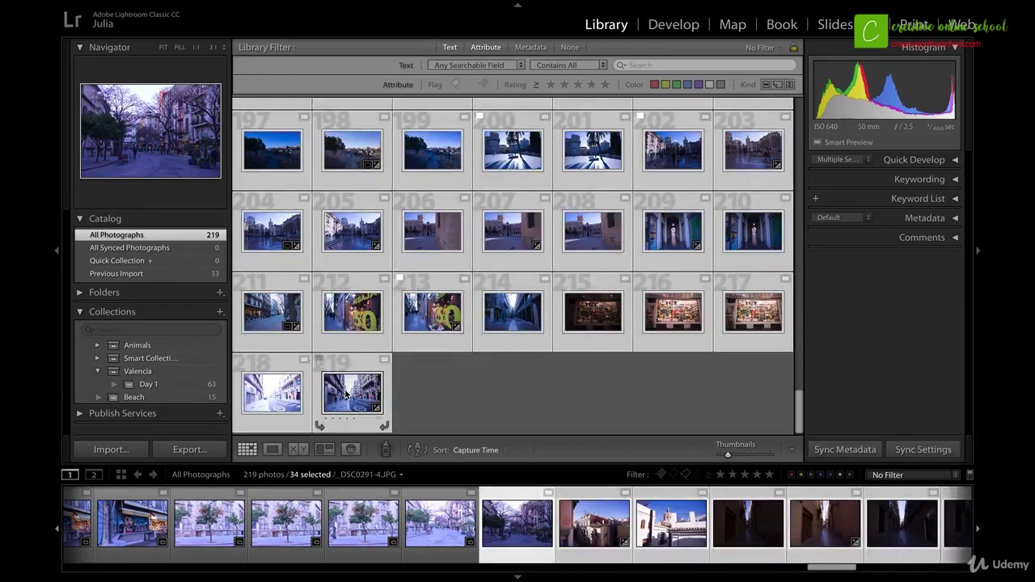
key(b)
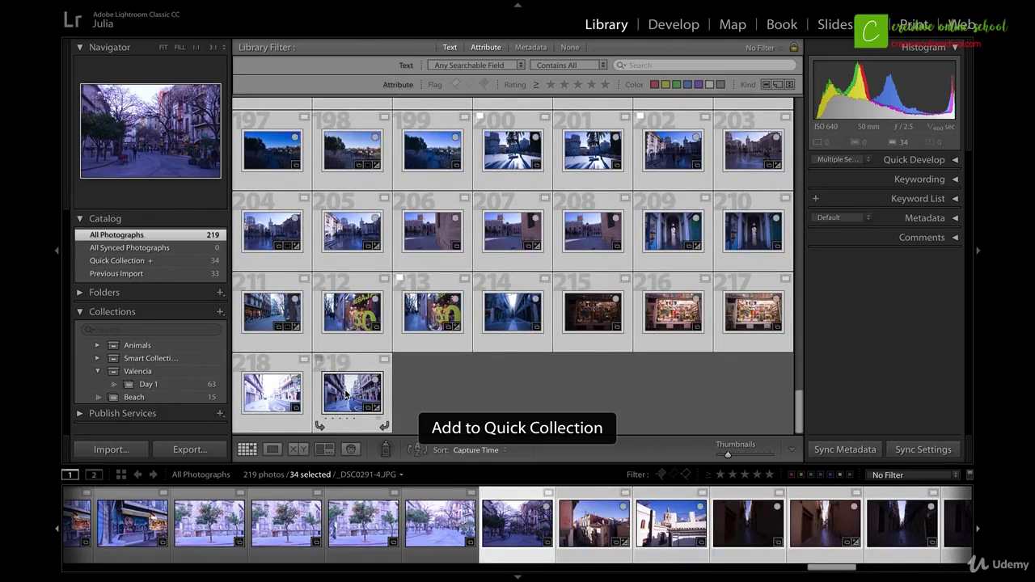
- Save the Quick Collection as Day 2, clearing it after saving, and move Day 2 into the Valencia set
click(180, 262)
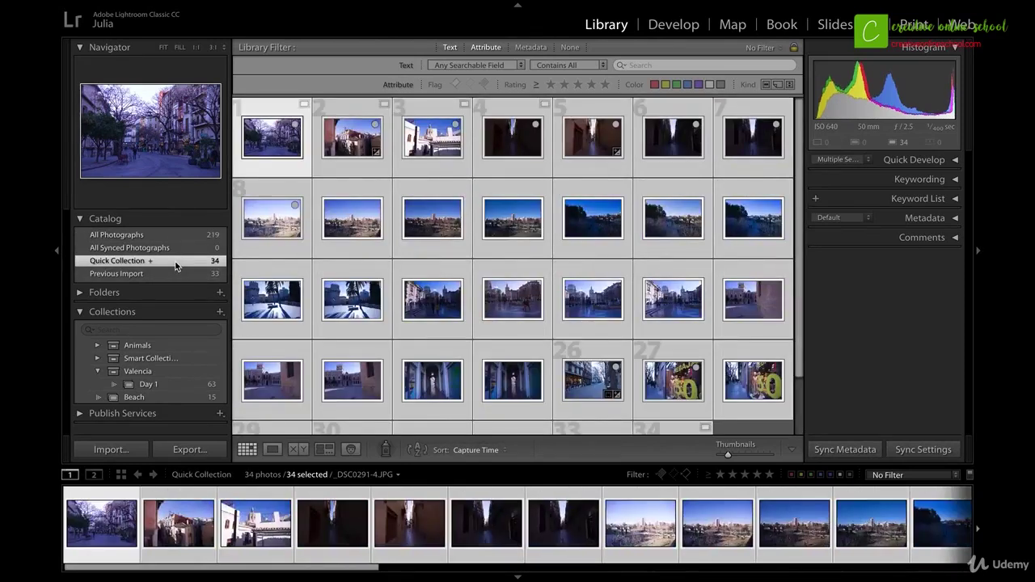
right_click(175, 265)
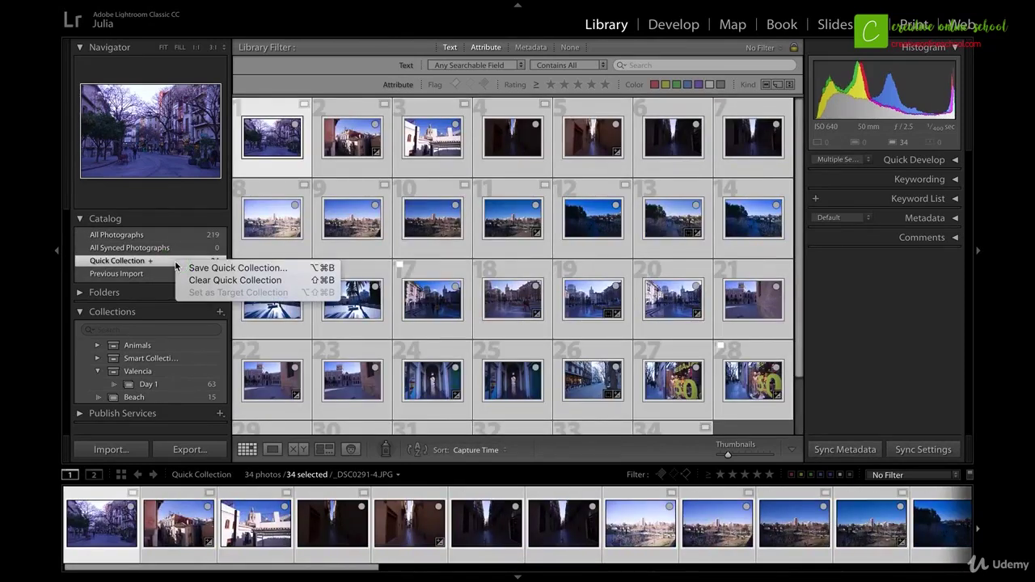
click(185, 267)
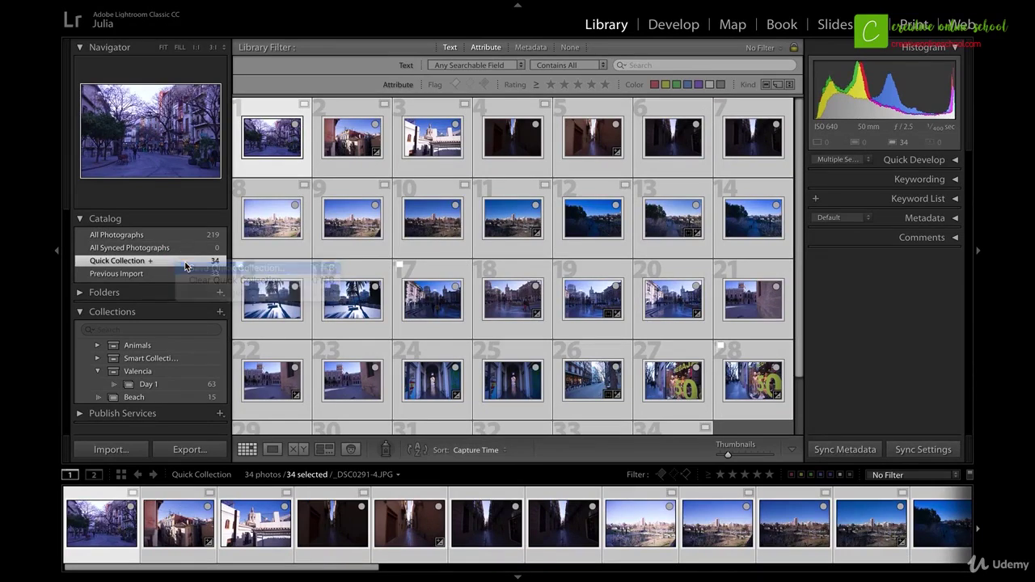
text(Day 2)
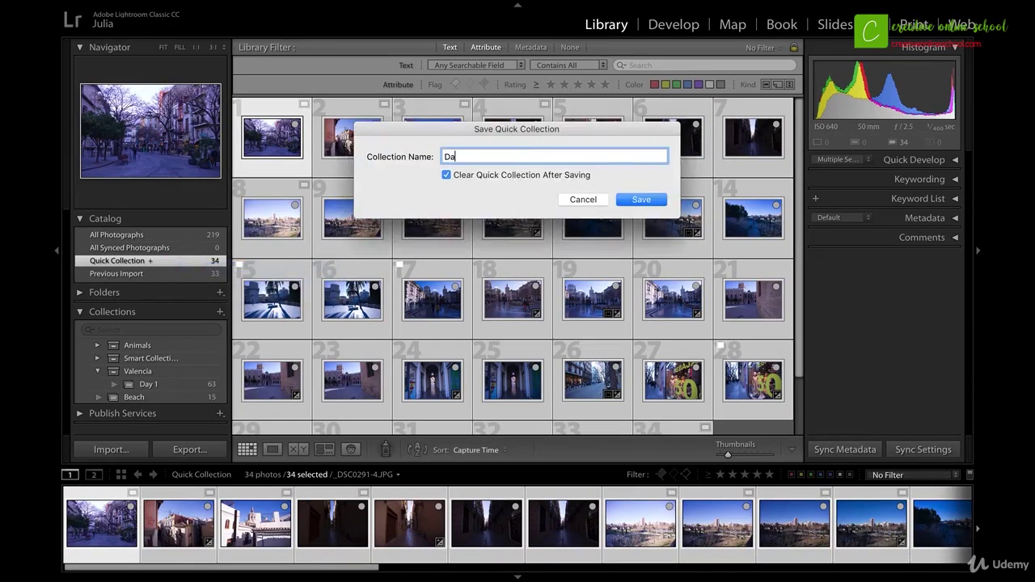
click(651, 204)
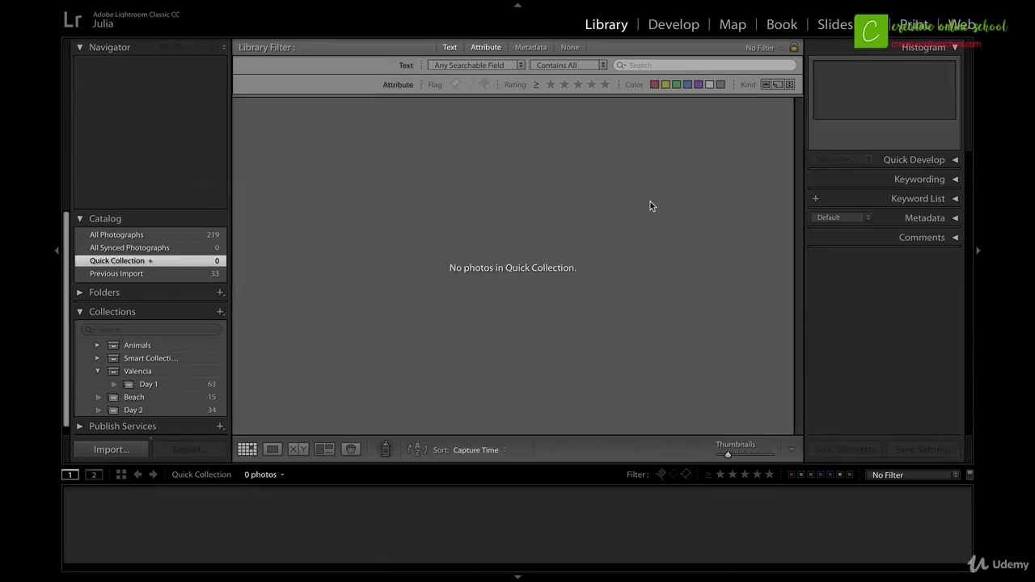
click(144, 410)
drag(112, 413, 136, 371)
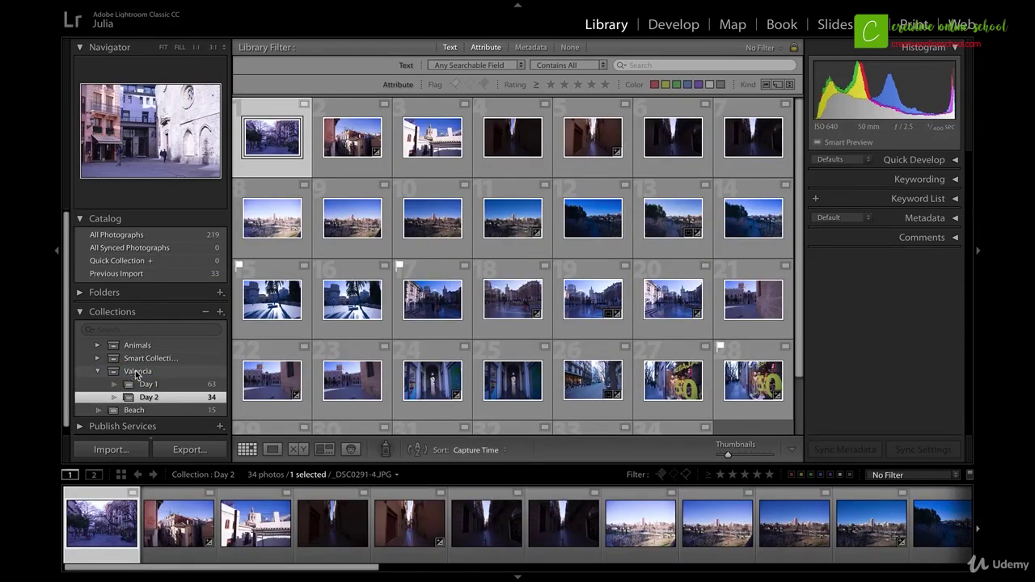
- View the Day 1 collection and look through all photos of the Valencia collection set
click(146, 385)
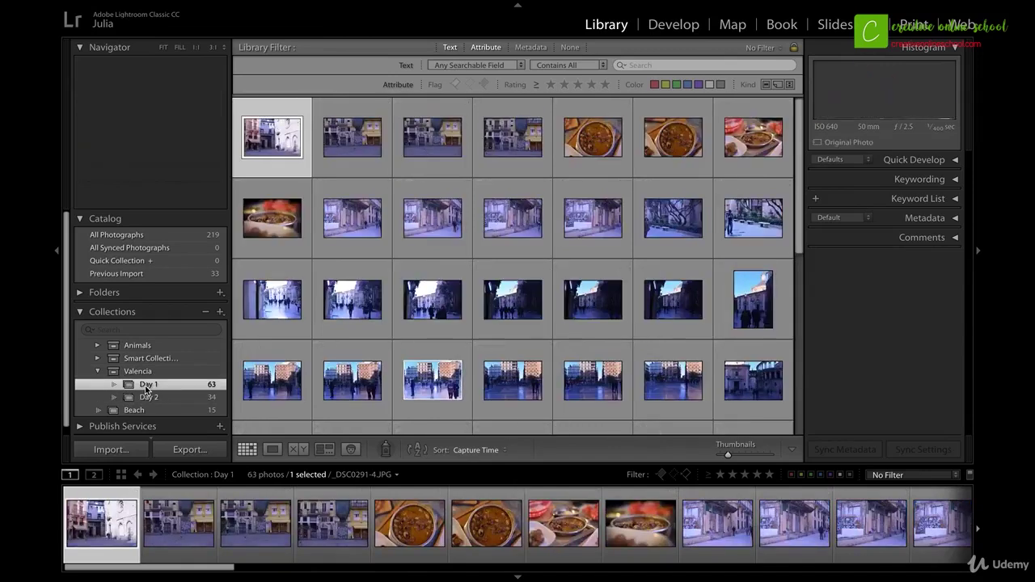
click(139, 371)
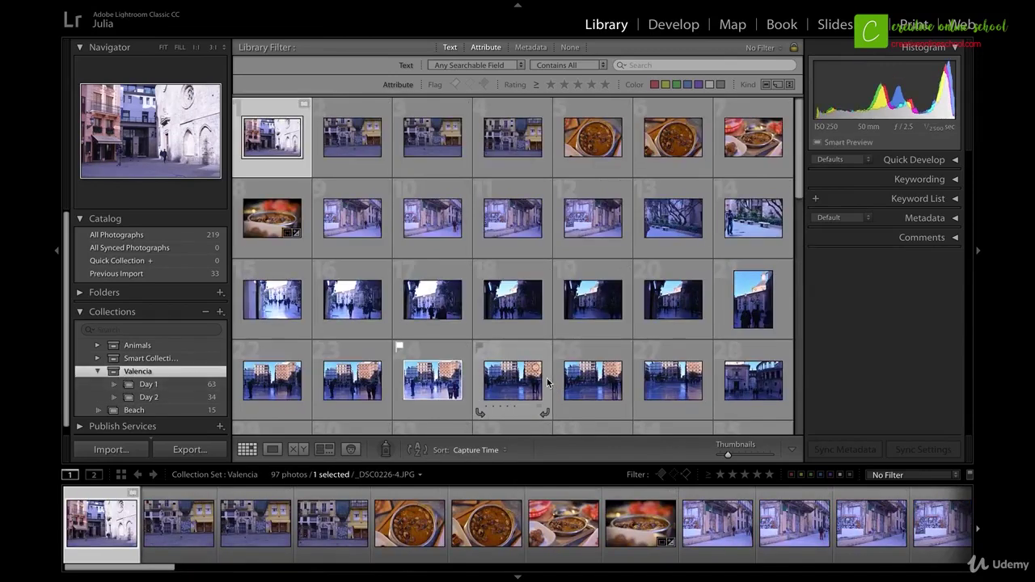
scroll(546, 380, down, 3)
scroll(546, 377, down, 8)
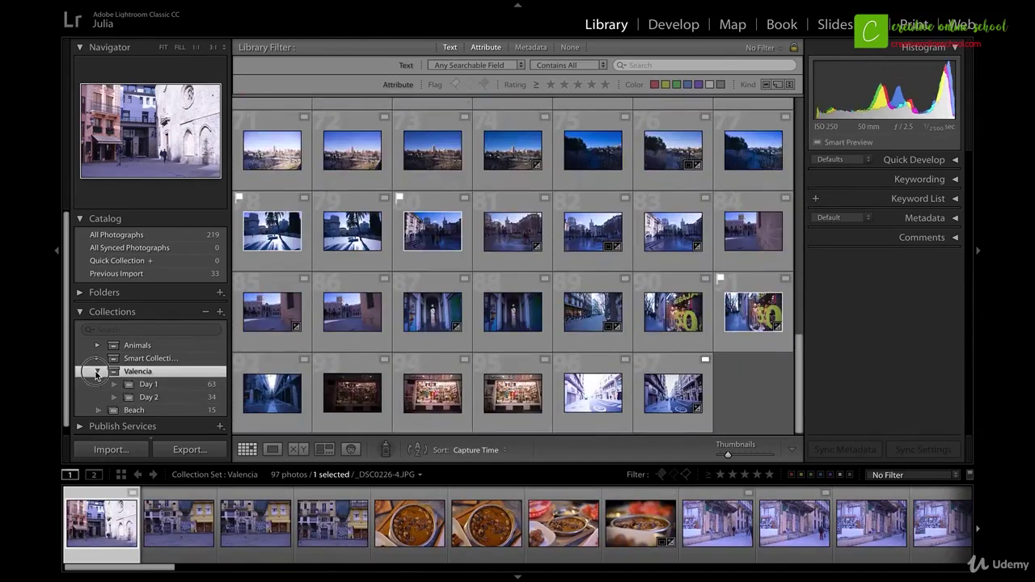
- Collapse the Valencia set and view the Recently Modified and Without Keywords smart collections
click(98, 371)
click(220, 311)
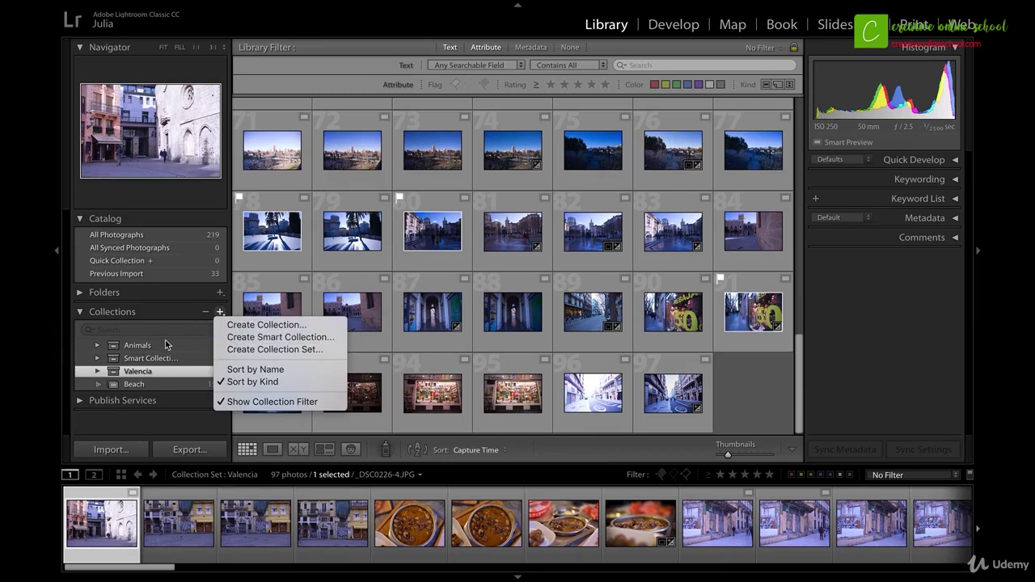
click(179, 315)
click(98, 358)
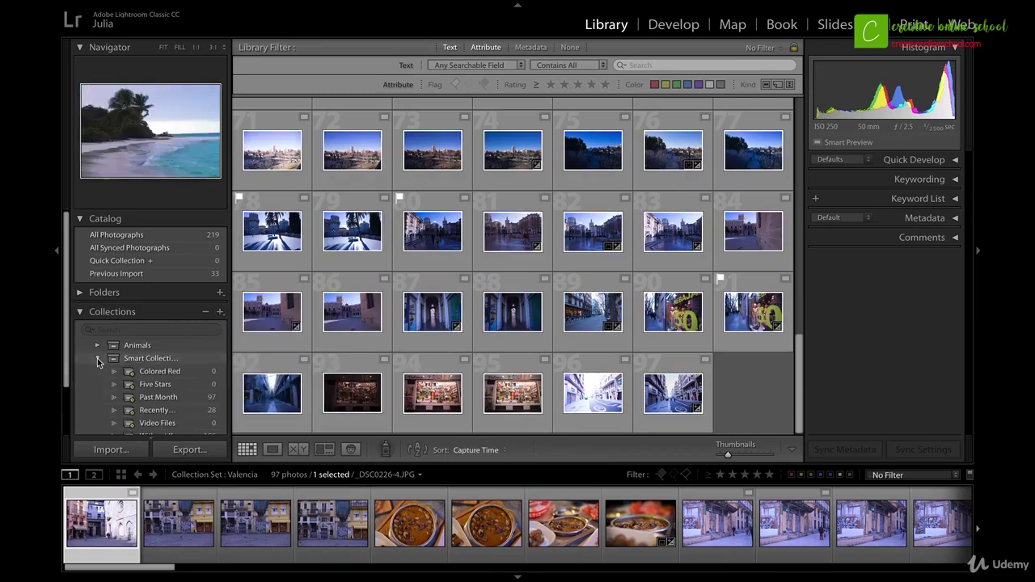
click(166, 410)
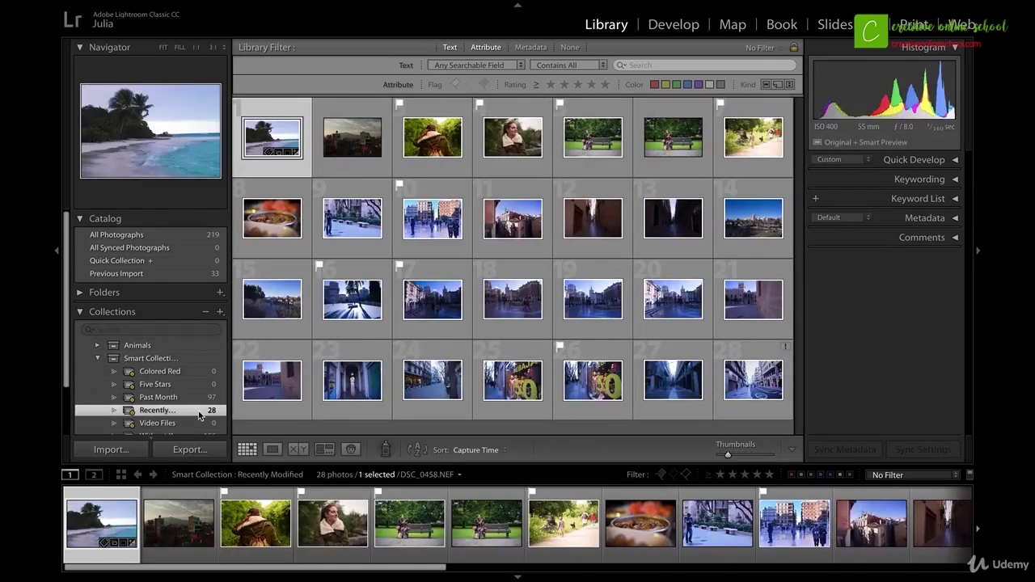
scroll(198, 415, down, 1)
scroll(199, 416, down, 1)
click(194, 393)
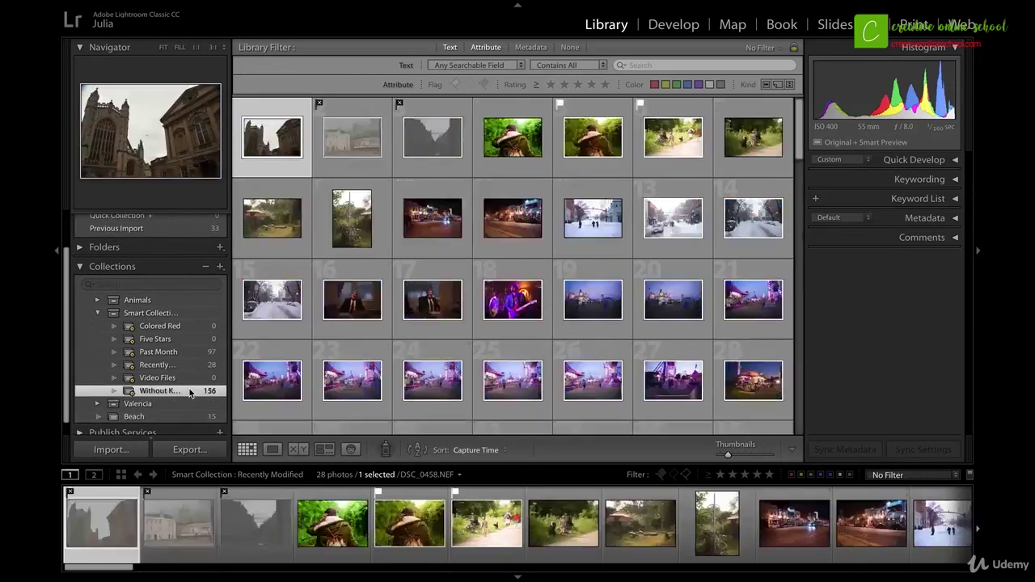
- Start a new smart collection and examine the available rule criteria, including the Location options
click(220, 271)
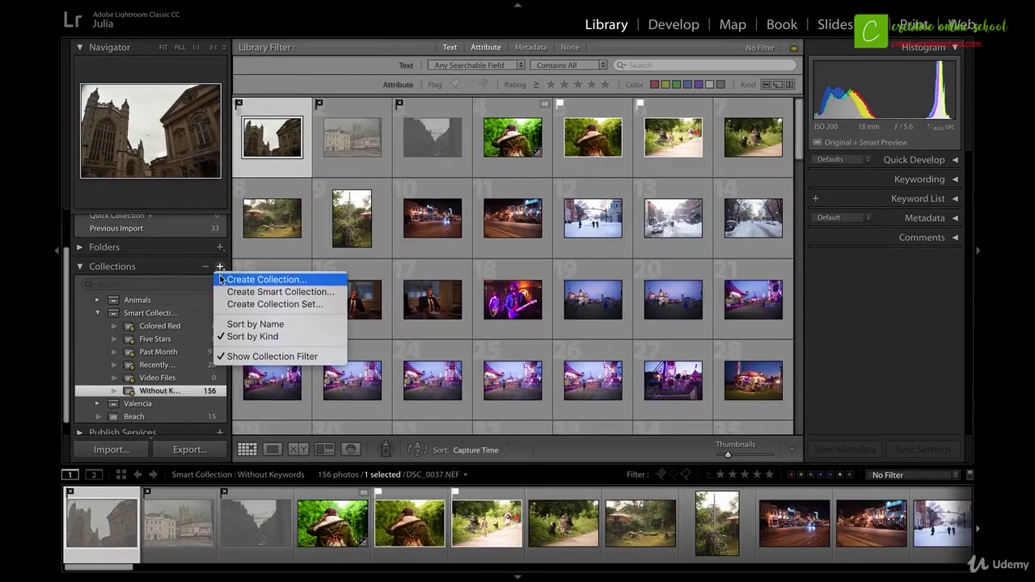
click(258, 290)
click(305, 191)
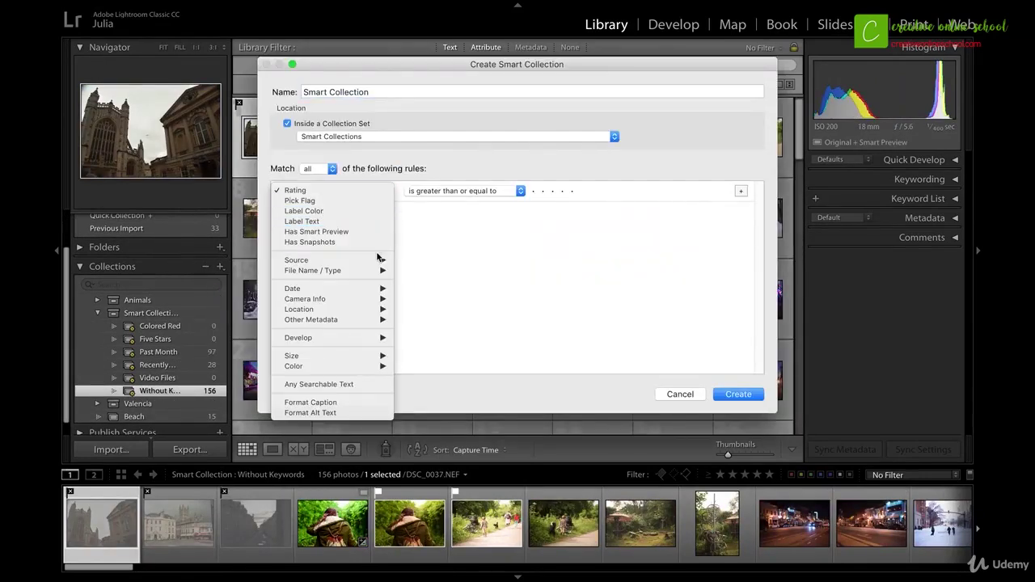
mouse_move(367, 290)
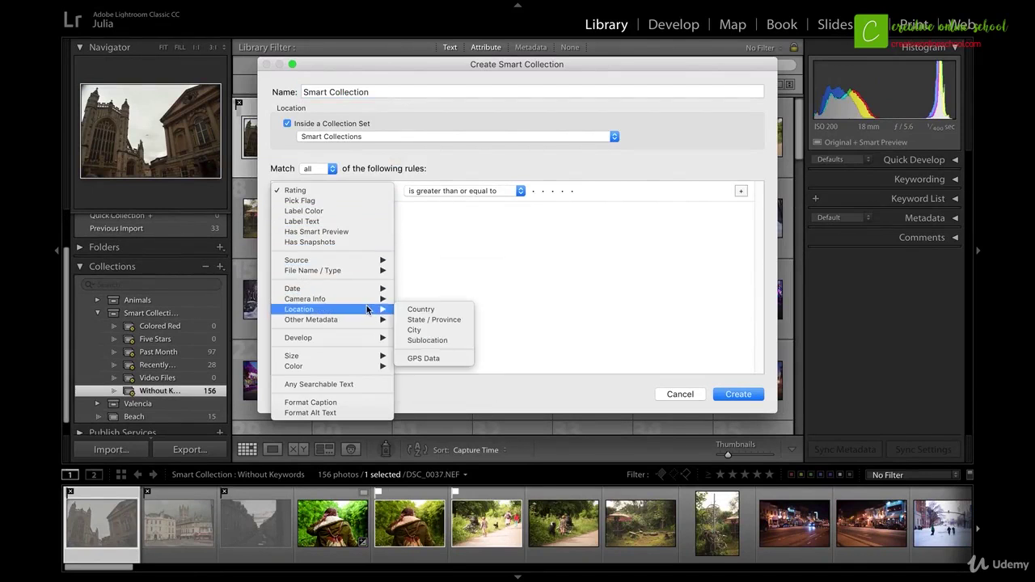
mouse_move(365, 323)
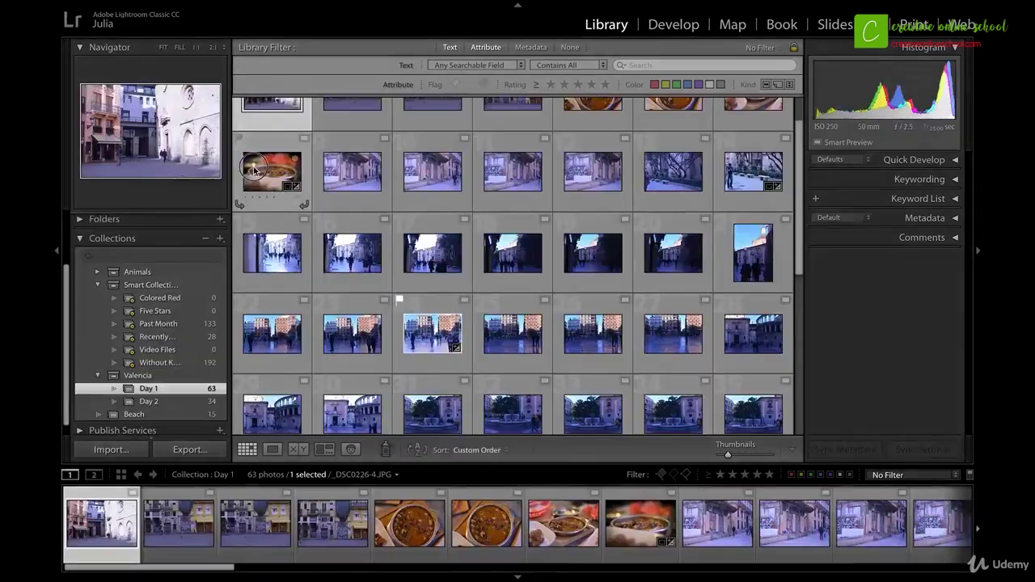
- Reorder the Day 1 collection by moving the food photo from position 8 to position 26
drag(272, 171, 626, 365)
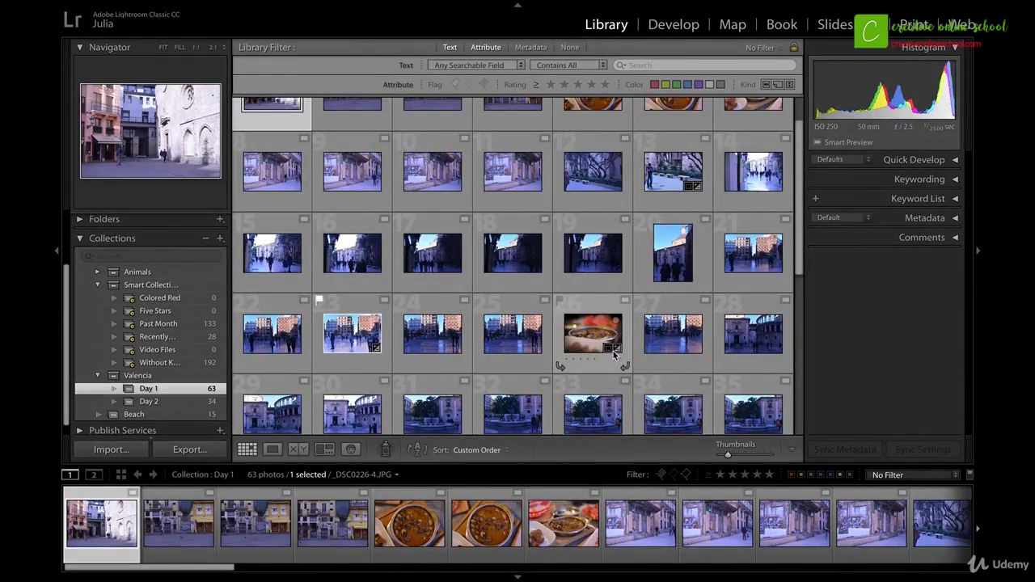
- Keep the collections sorted by kind and filter the collections list for "valencia"
drag(591, 336, 229, 166)
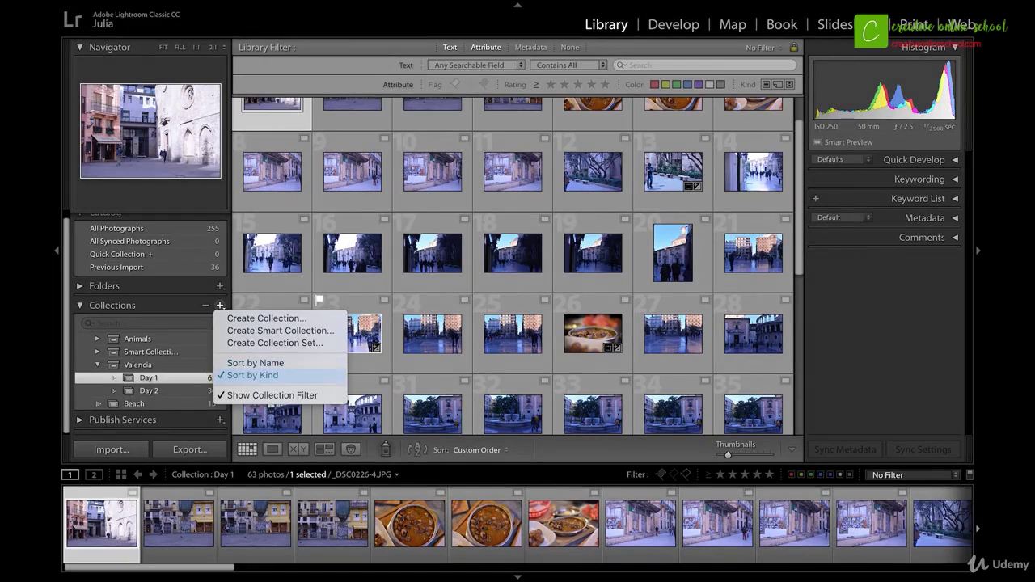
click(252, 375)
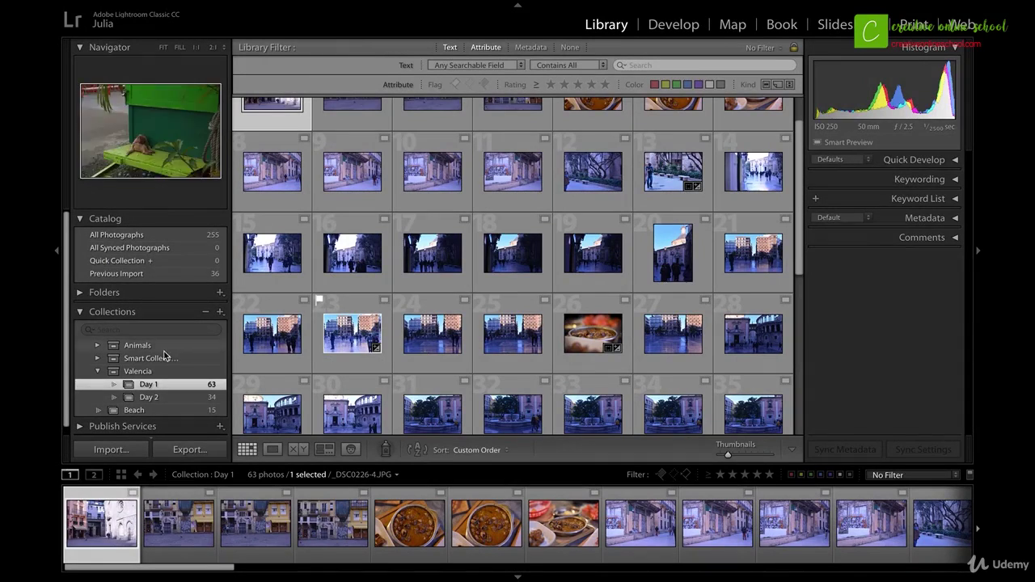
click(149, 329)
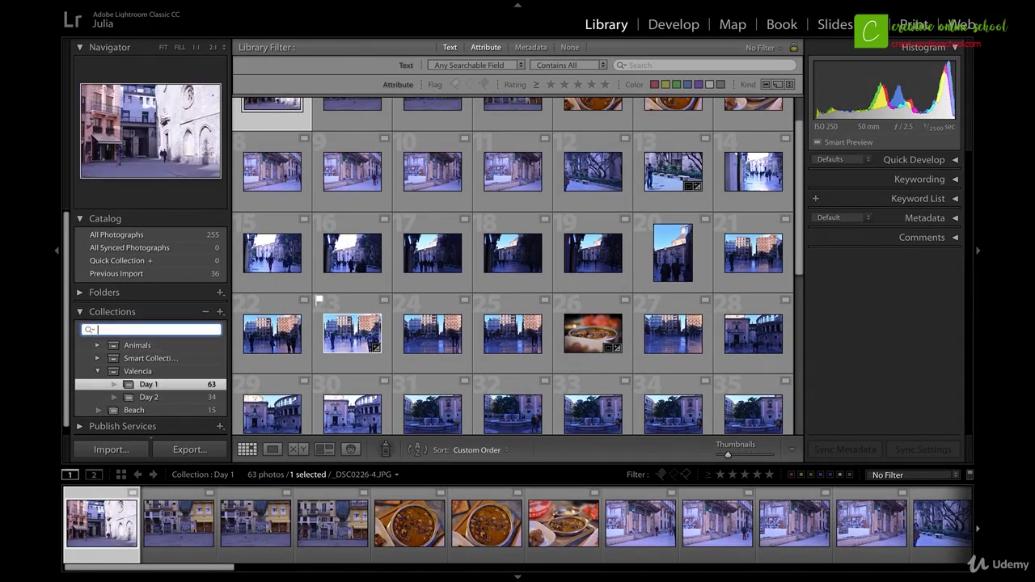
text(valencia)
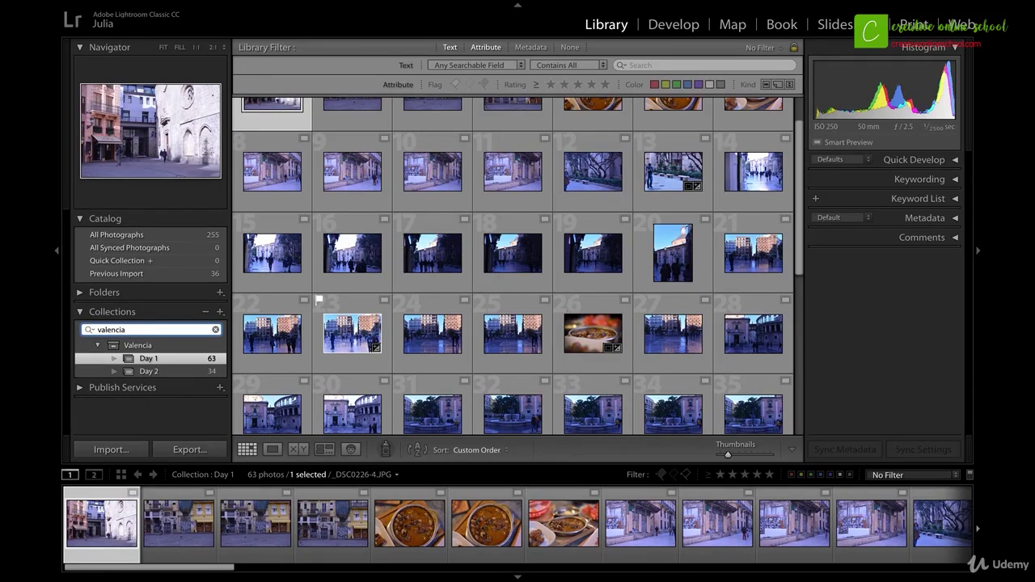
key(Return)
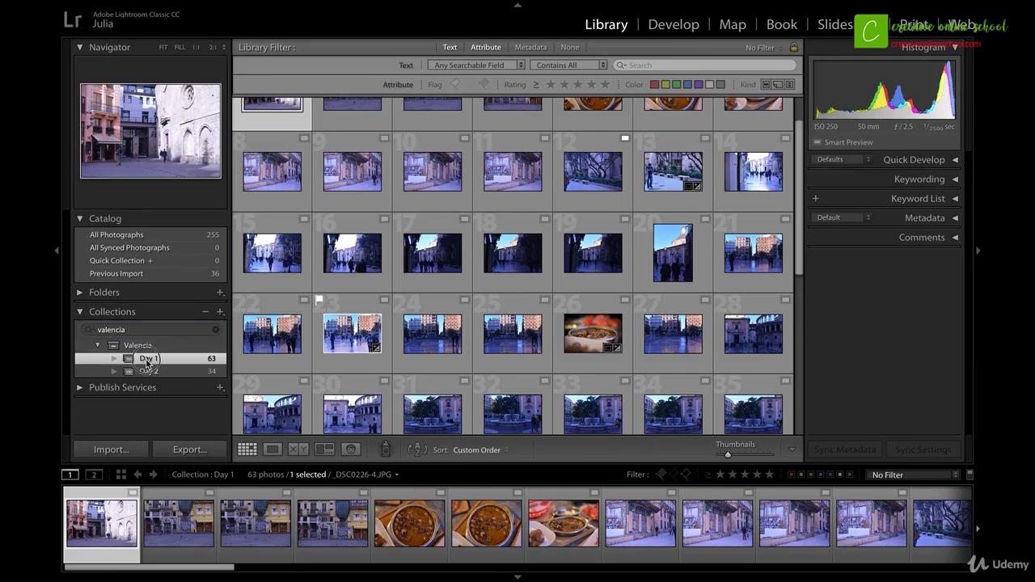
- Delete the Day 1 collection from the Valencia collection set
click(207, 312)
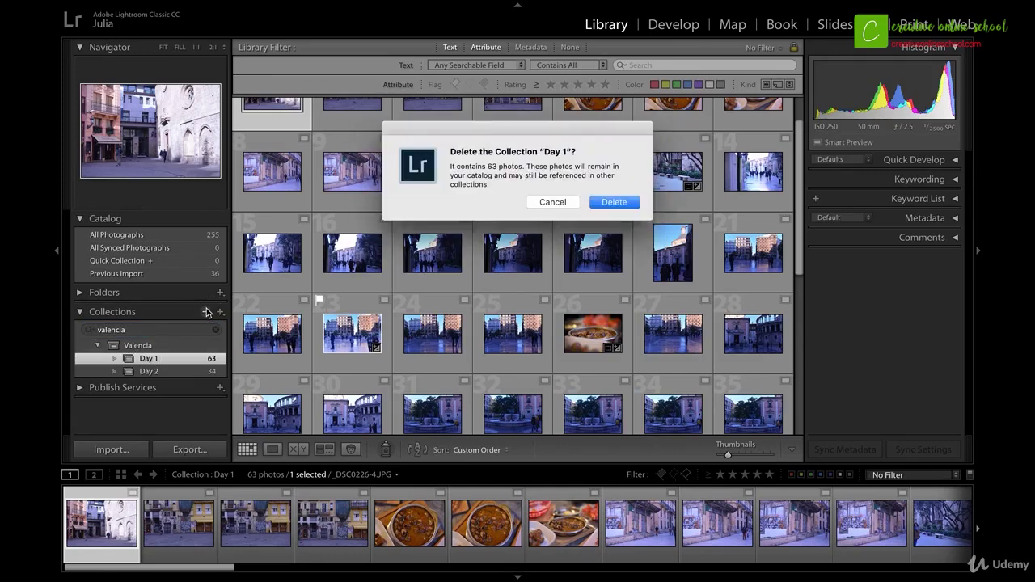
key(Return)
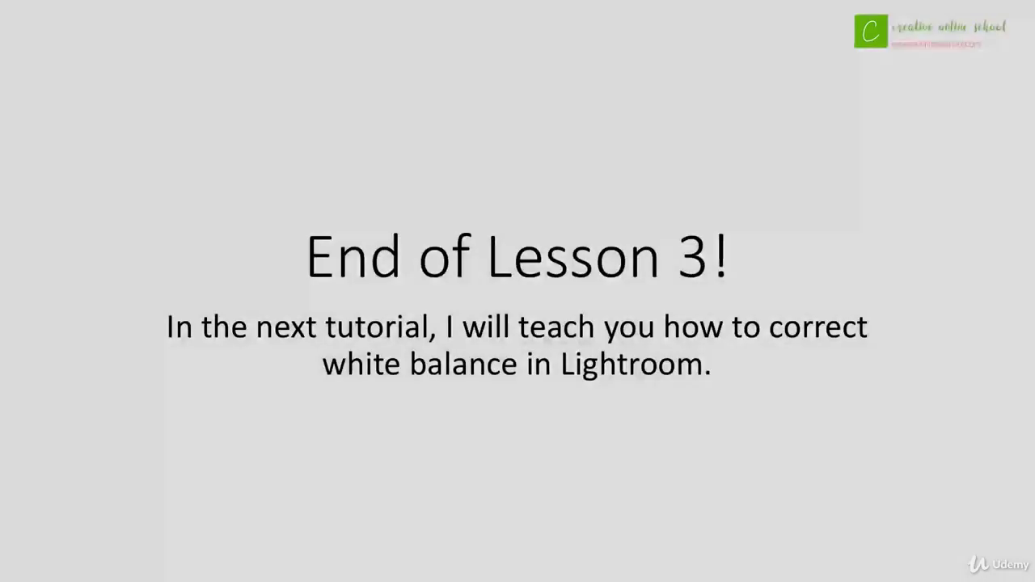
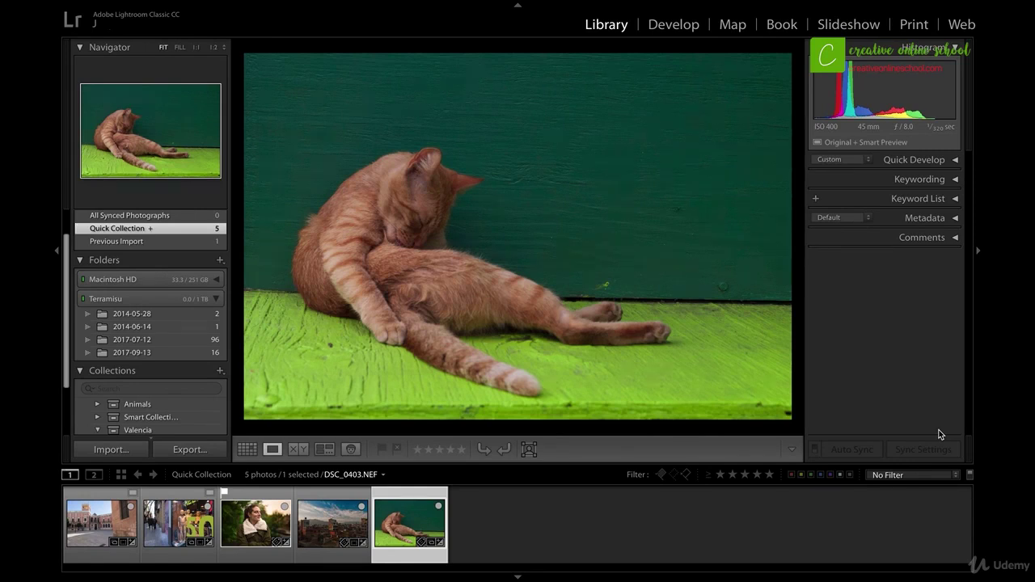
- Open the cat photo DSC_0403.NEF in the Develop module, activate the Adjustment Brush and view its effect presets
key(d)
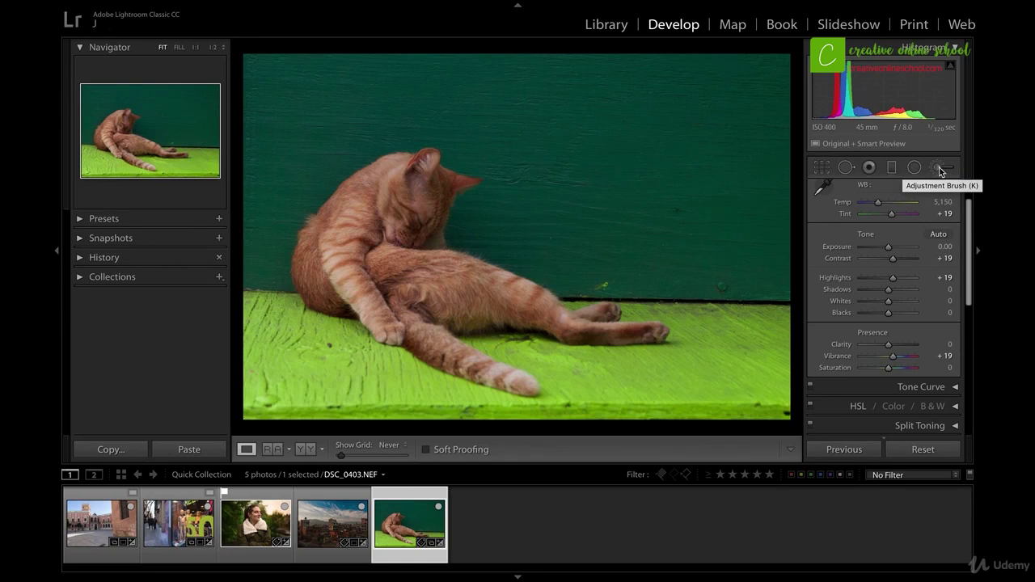
click(940, 170)
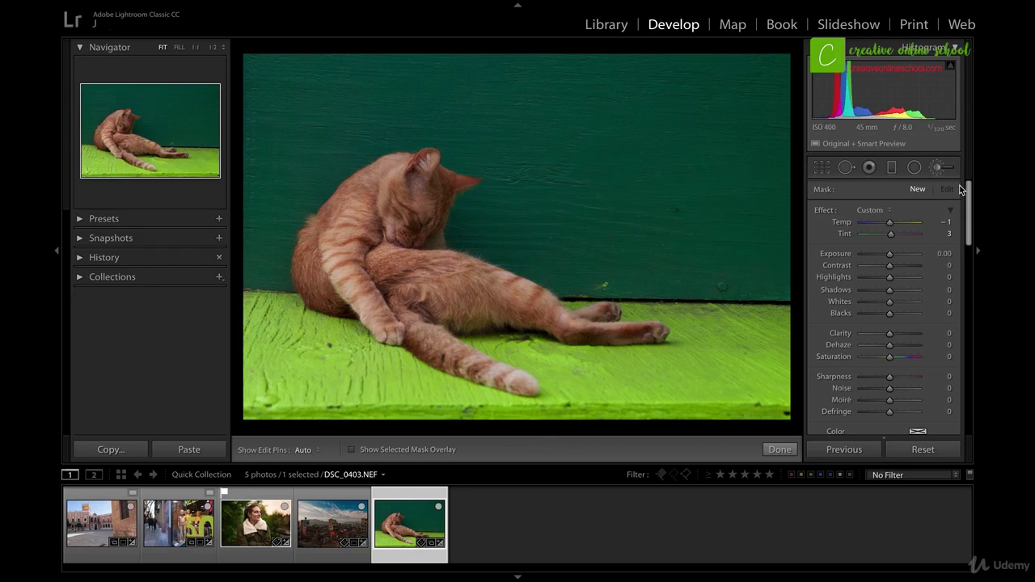
click(888, 209)
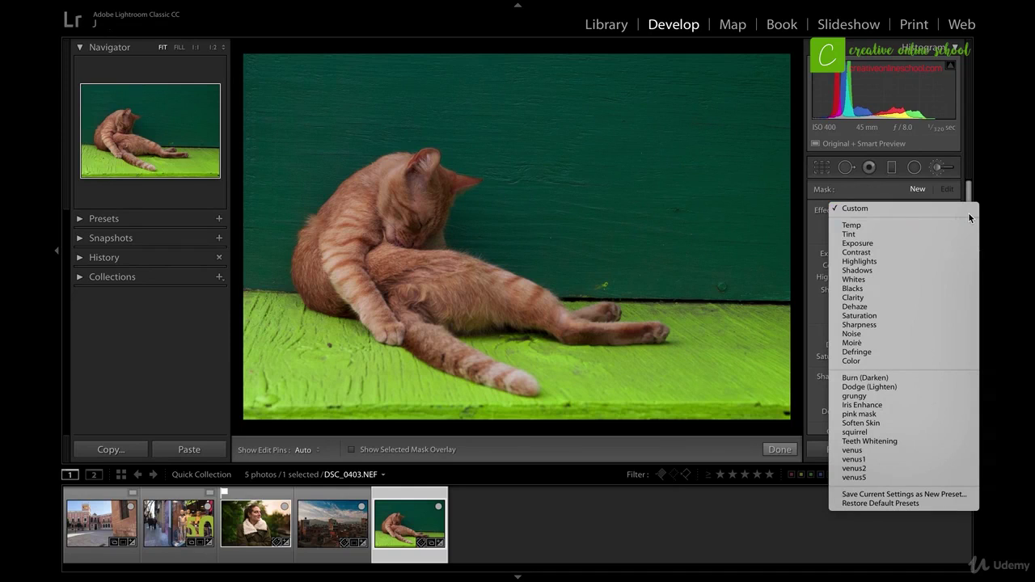
key(k)
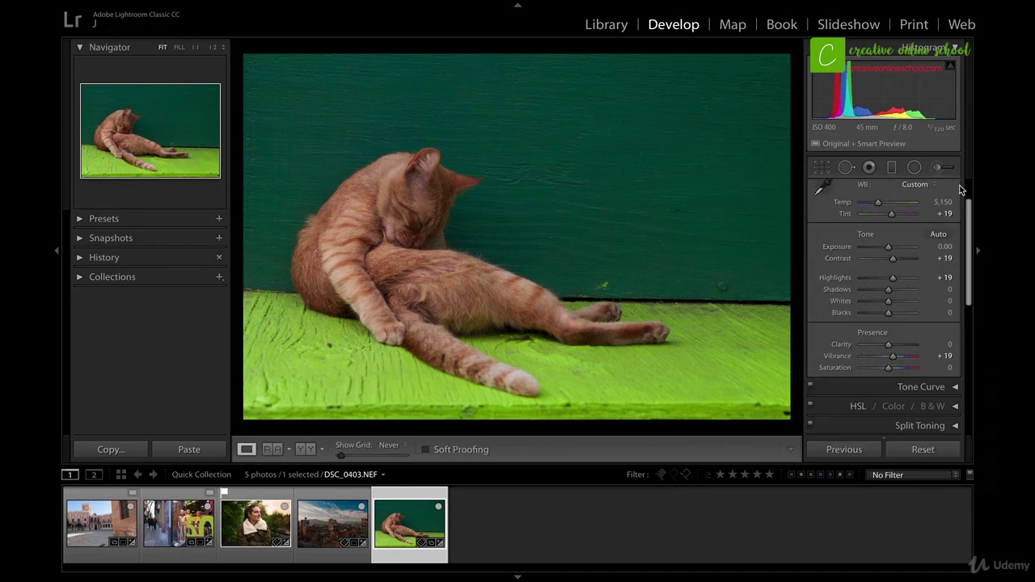
key(k)
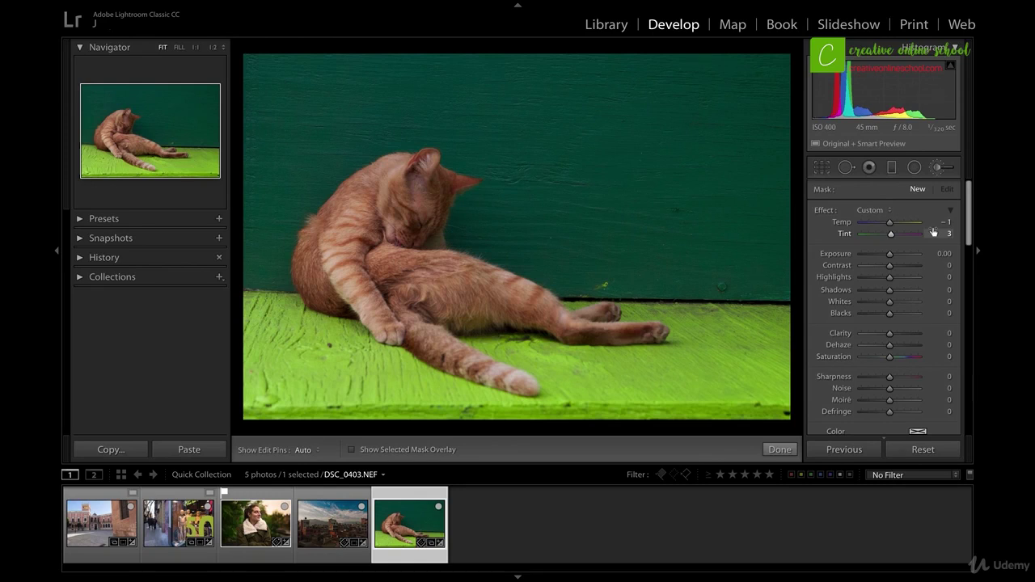
- Set brush A to size 11.3 and density 100, with the selected mask overlay shown
scroll(933, 232, down, 5)
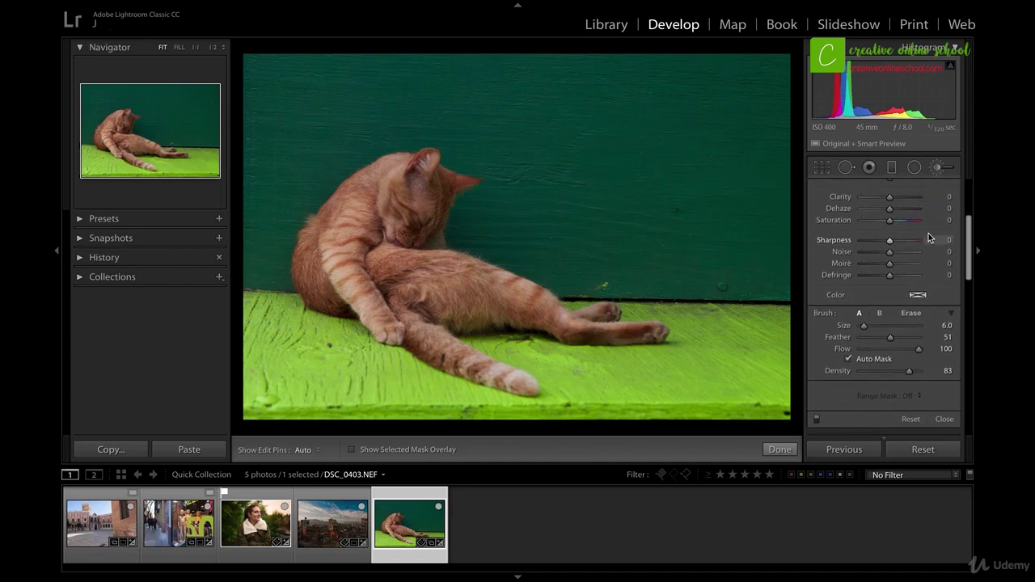
scroll(928, 236, up, 1)
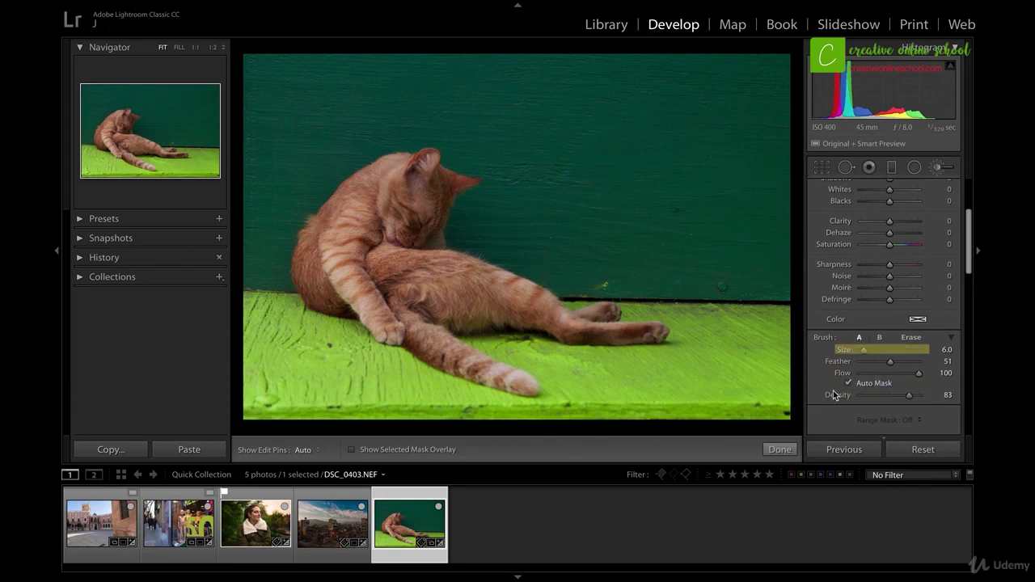
mouse_move(863, 352)
mouse_down()
mouse_move(882, 354)
mouse_move(863, 352)
mouse_up()
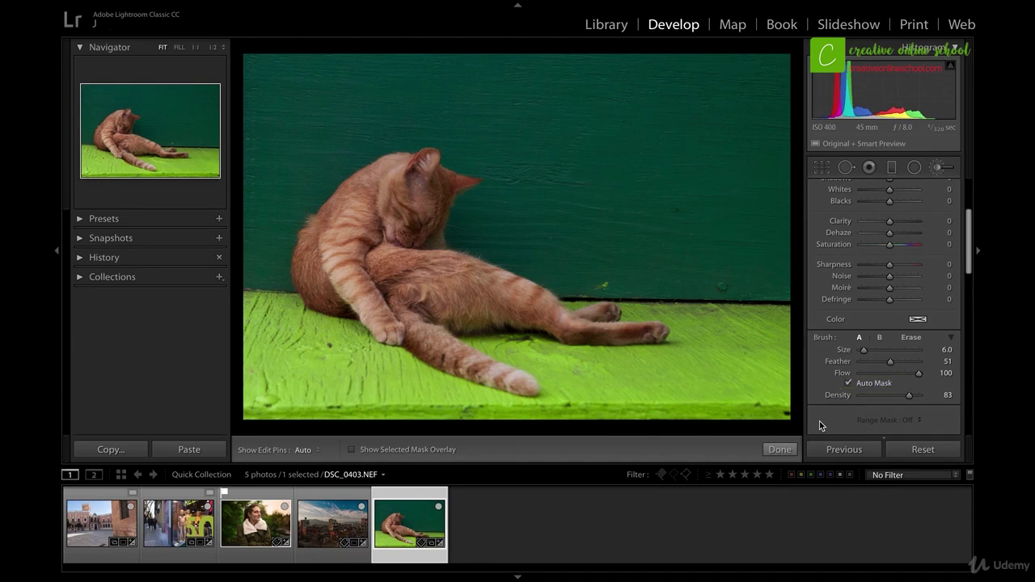
key(bracketright)
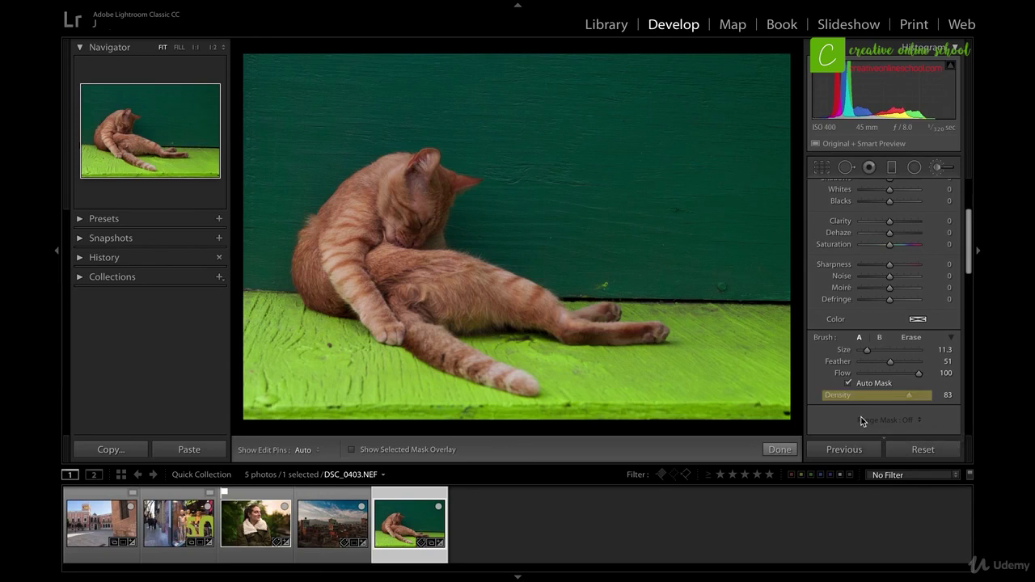
scroll(862, 420, down, 1)
key(o)
drag(909, 387, 923, 388)
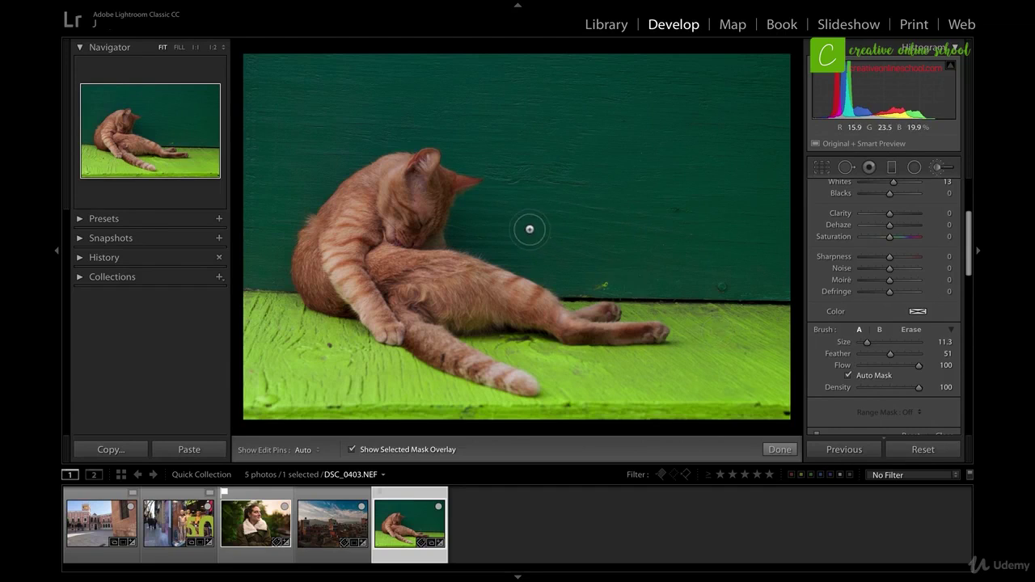
- Paint the adjustment mask over the whole cat with brushes A and B, and hide the mask overlay
mouse_move(424, 194)
mouse_down()
mouse_move(427, 160)
mouse_move(428, 182)
mouse_move(462, 181)
mouse_move(418, 188)
mouse_move(412, 217)
mouse_move(422, 230)
mouse_move(430, 199)
mouse_move(356, 259)
mouse_move(386, 206)
mouse_move(331, 253)
mouse_move(376, 193)
mouse_move(337, 235)
mouse_move(339, 217)
mouse_move(405, 172)
mouse_move(387, 172)
mouse_move(405, 169)
mouse_move(321, 239)
mouse_move(313, 271)
mouse_move(313, 240)
mouse_move(314, 282)
mouse_move(349, 299)
mouse_move(321, 292)
mouse_move(370, 303)
mouse_move(349, 305)
mouse_move(432, 289)
mouse_move(360, 270)
mouse_move(397, 241)
mouse_move(548, 309)
mouse_move(584, 303)
mouse_move(607, 328)
mouse_move(658, 335)
mouse_move(540, 312)
mouse_move(409, 318)
mouse_move(444, 352)
mouse_move(529, 389)
mouse_move(495, 362)
mouse_move(507, 372)
mouse_move(495, 376)
mouse_move(404, 335)
mouse_move(337, 268)
mouse_move(378, 331)
mouse_move(309, 227)
mouse_up()
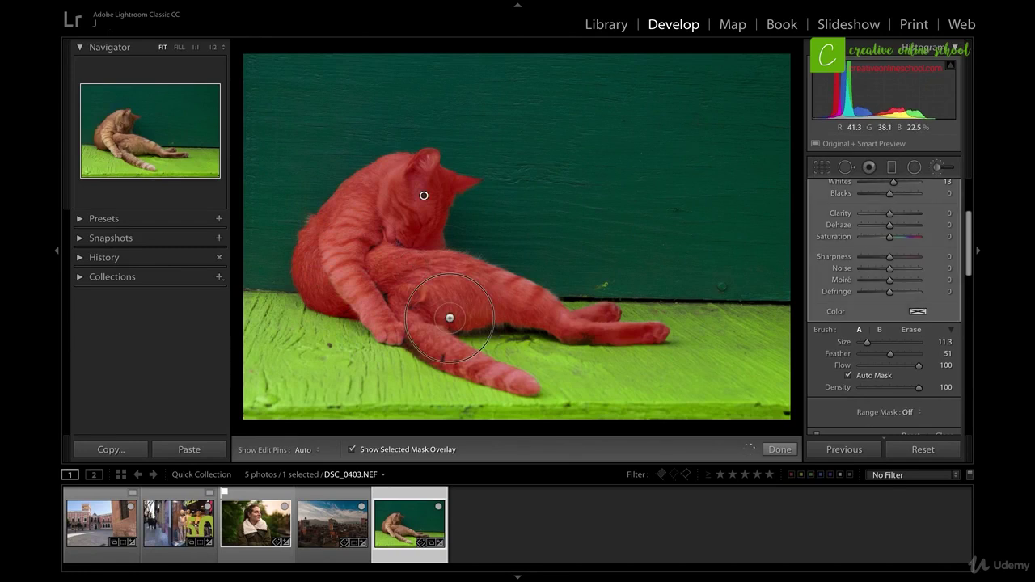
drag(447, 316, 574, 325)
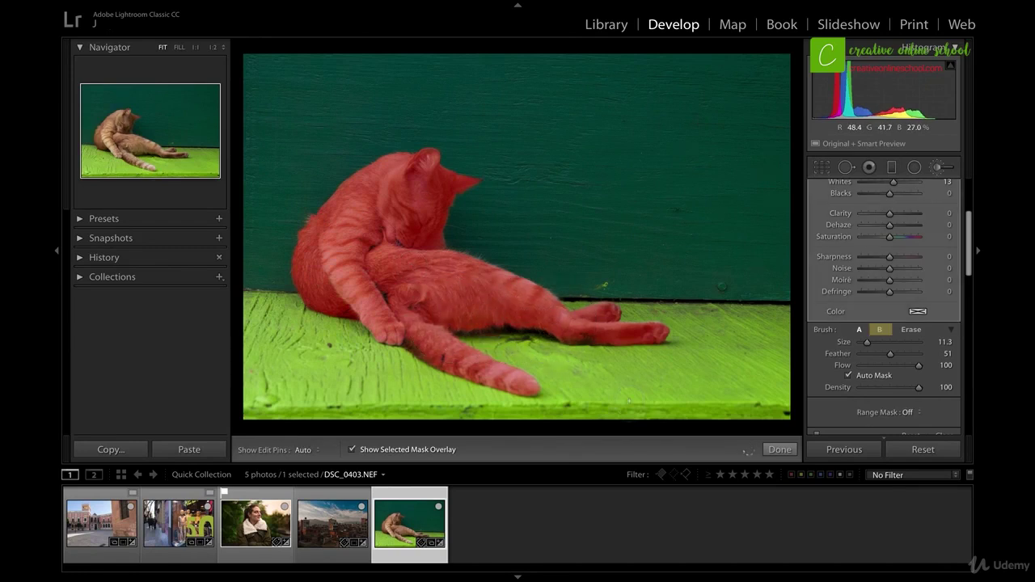
click(878, 329)
mouse_move(426, 269)
mouse_down()
mouse_move(398, 236)
mouse_move(383, 241)
mouse_move(394, 246)
mouse_move(375, 236)
mouse_move(363, 247)
mouse_move(401, 305)
mouse_move(388, 301)
mouse_move(429, 307)
mouse_move(455, 329)
mouse_move(535, 320)
mouse_move(608, 338)
mouse_up()
mouse_move(396, 332)
mouse_down()
mouse_move(456, 364)
mouse_move(366, 301)
mouse_move(339, 306)
mouse_move(341, 249)
mouse_up()
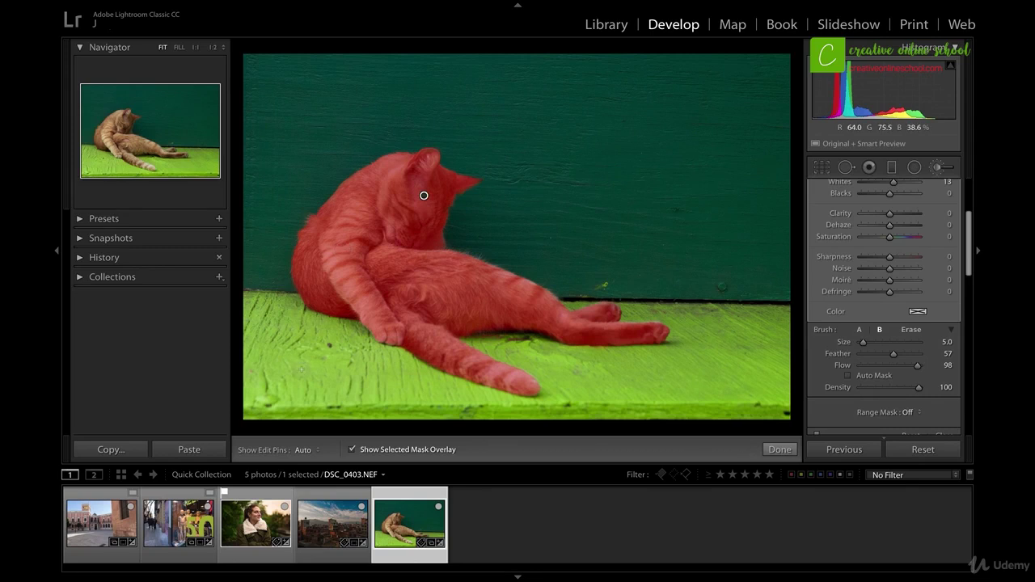
click(351, 449)
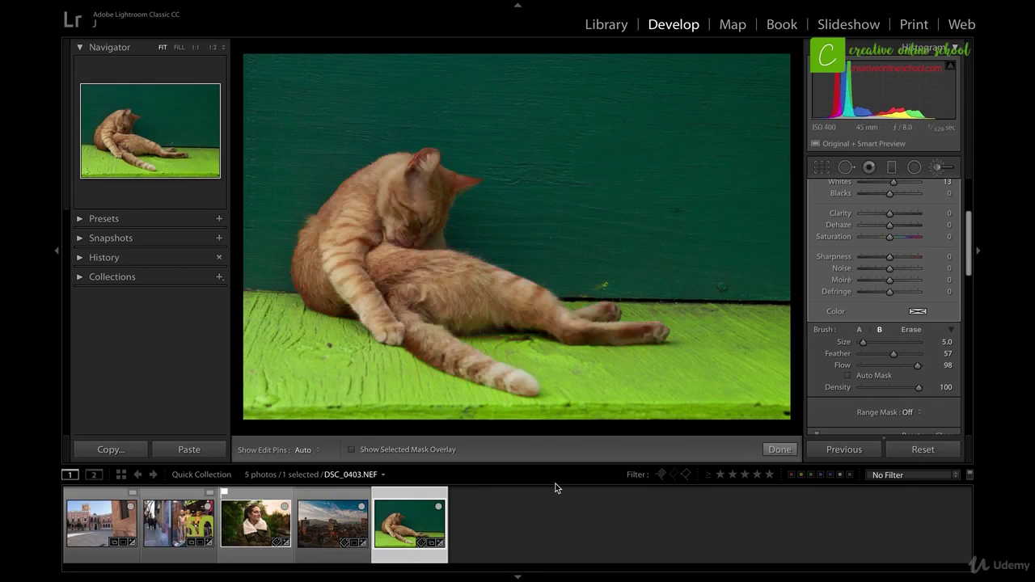
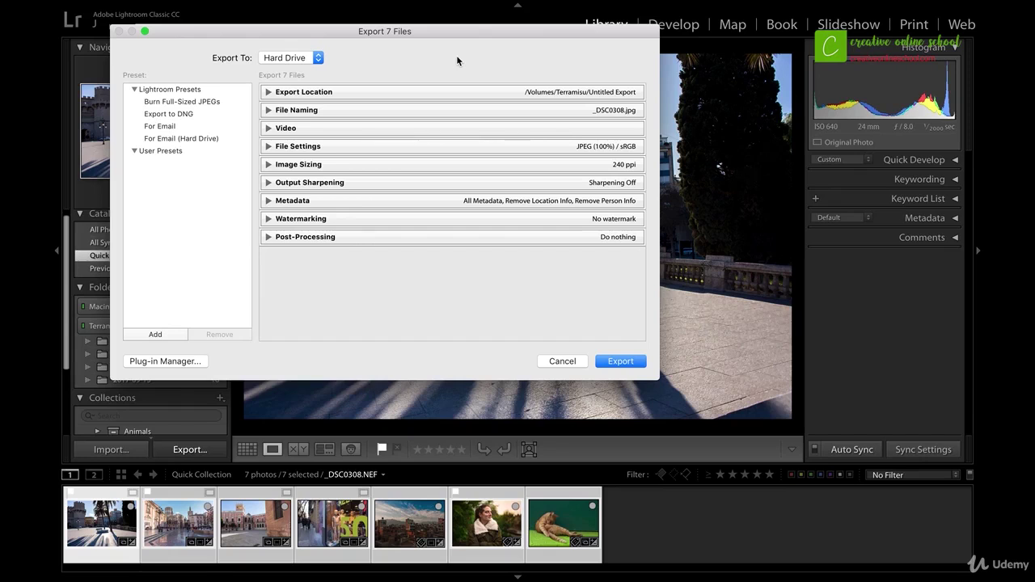
- Set the export location to the subfolder Valencia on the hard drive, keeping Ask what to do for existing files
click(319, 58)
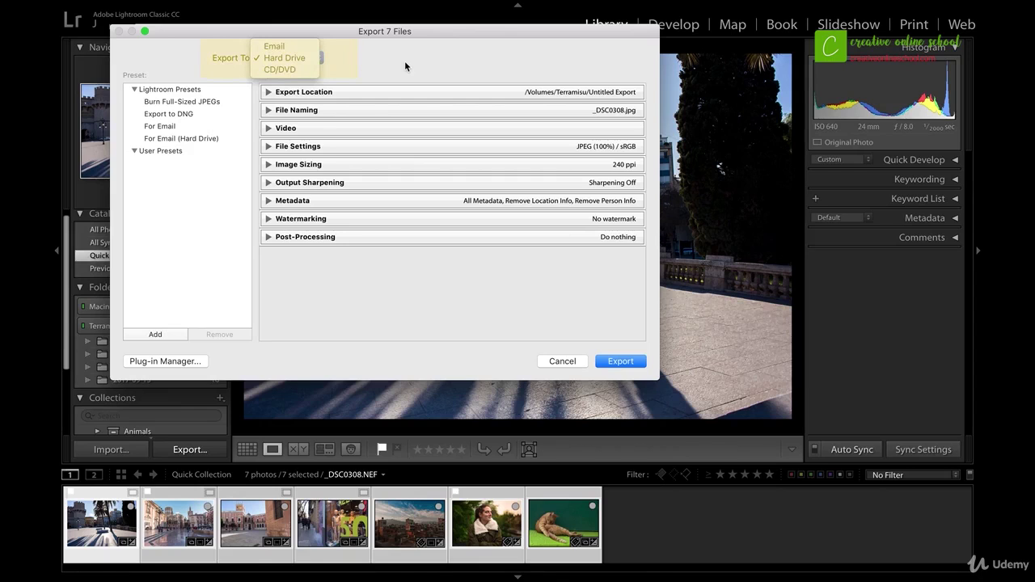
click(404, 60)
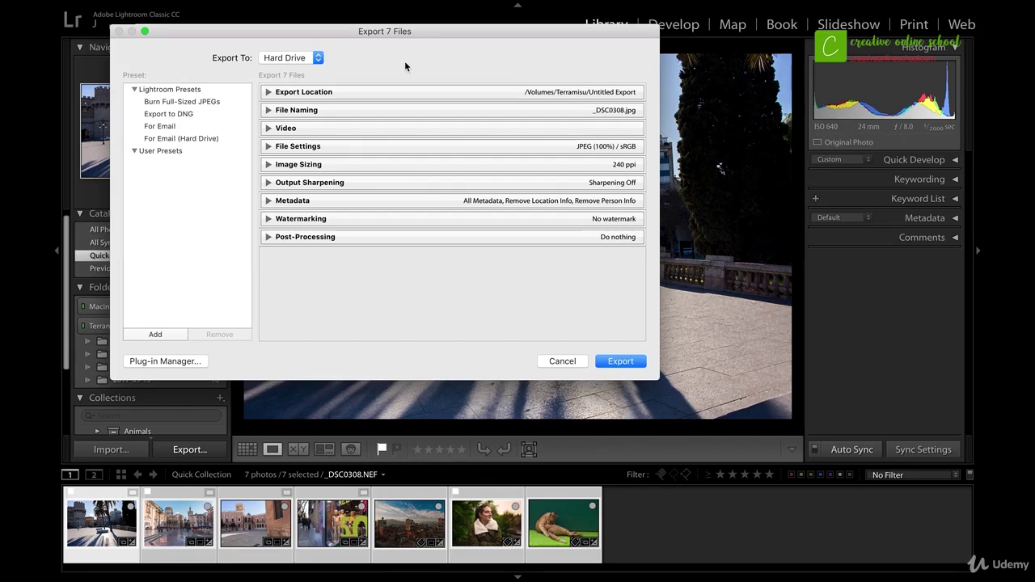
click(269, 91)
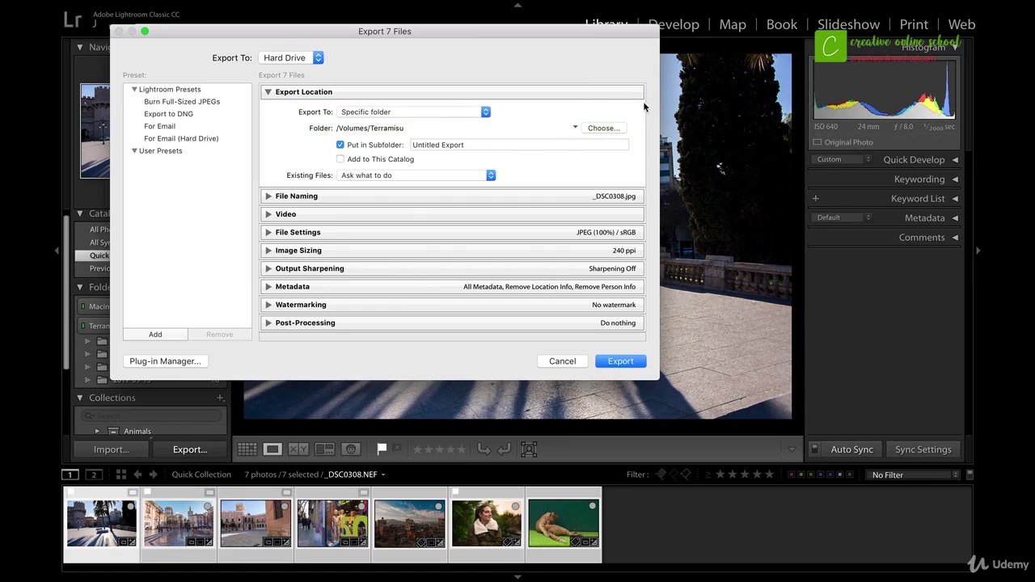
click(603, 143)
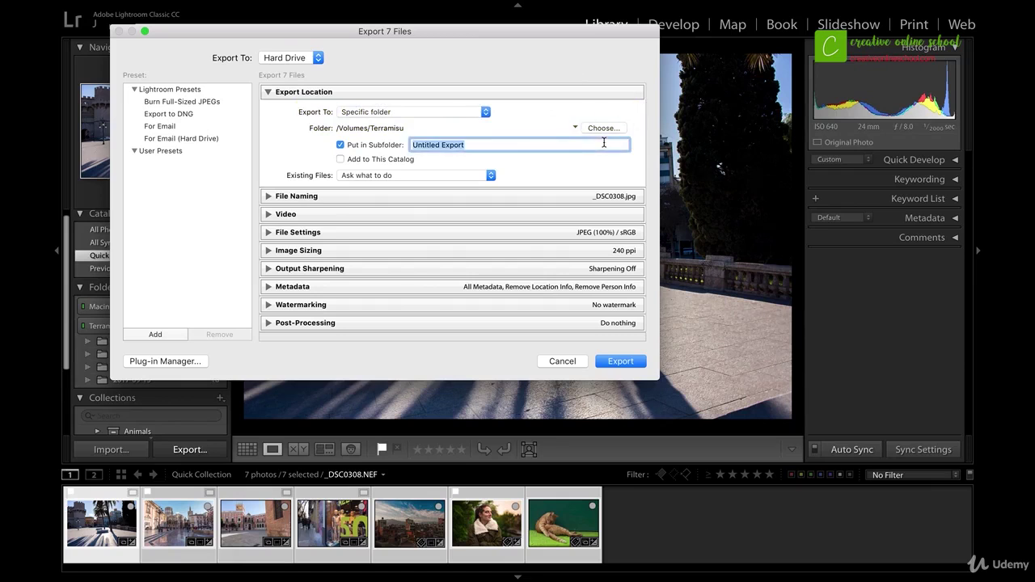
text(Valencia)
click(632, 172)
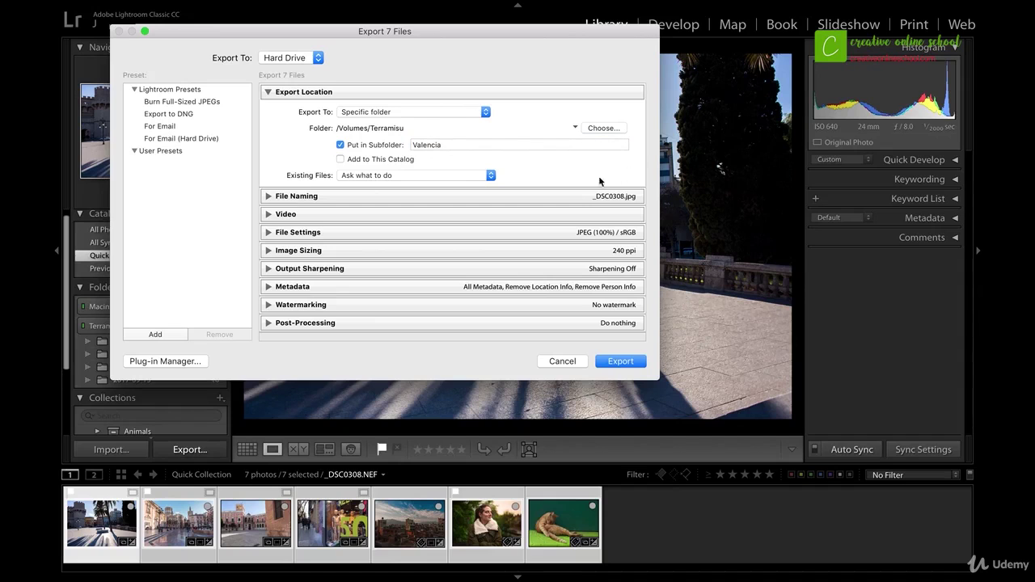
click(490, 175)
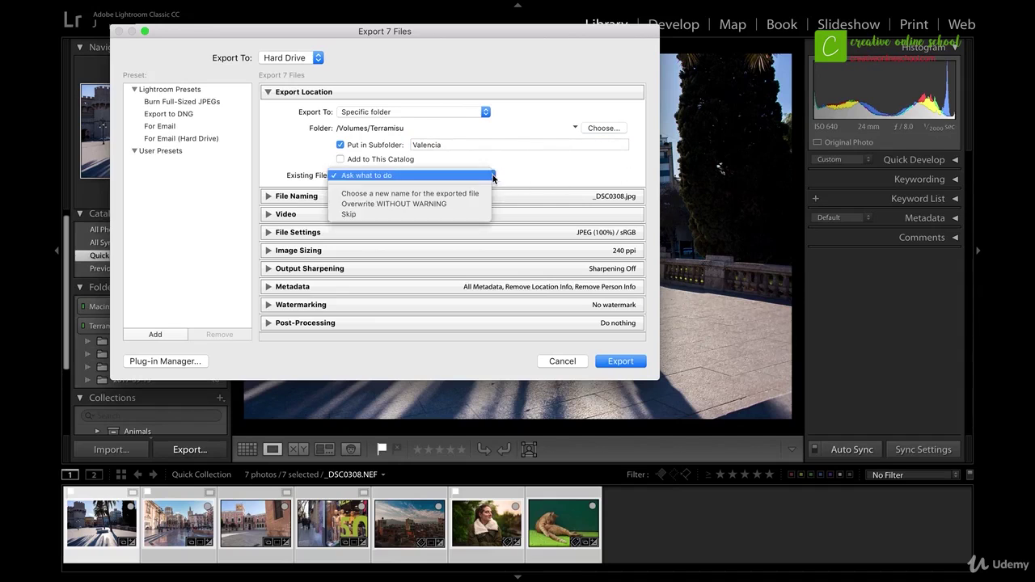
click(557, 164)
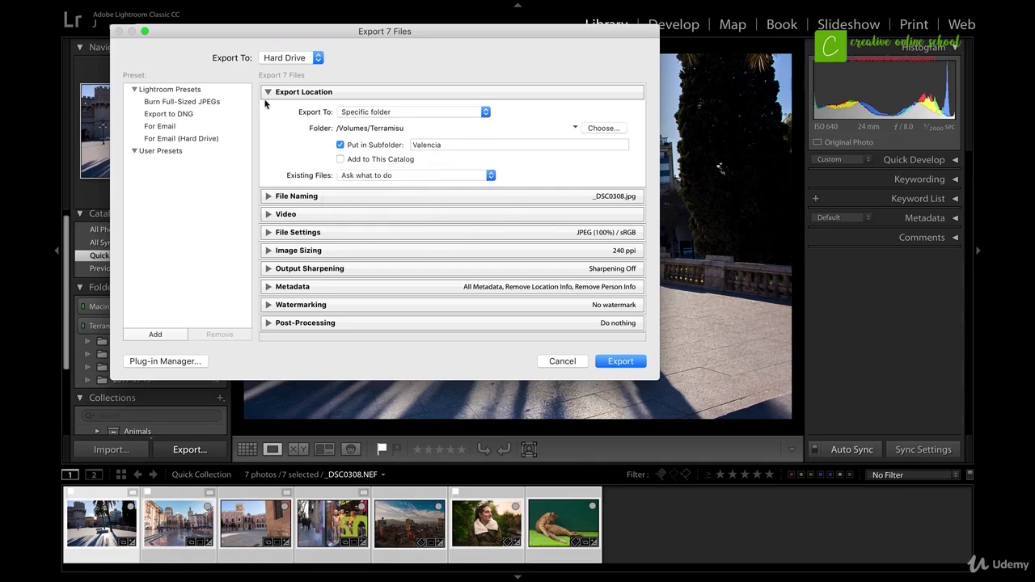
click(267, 93)
- Review the export's File Naming options and the image format and color space choices in File Settings
click(266, 111)
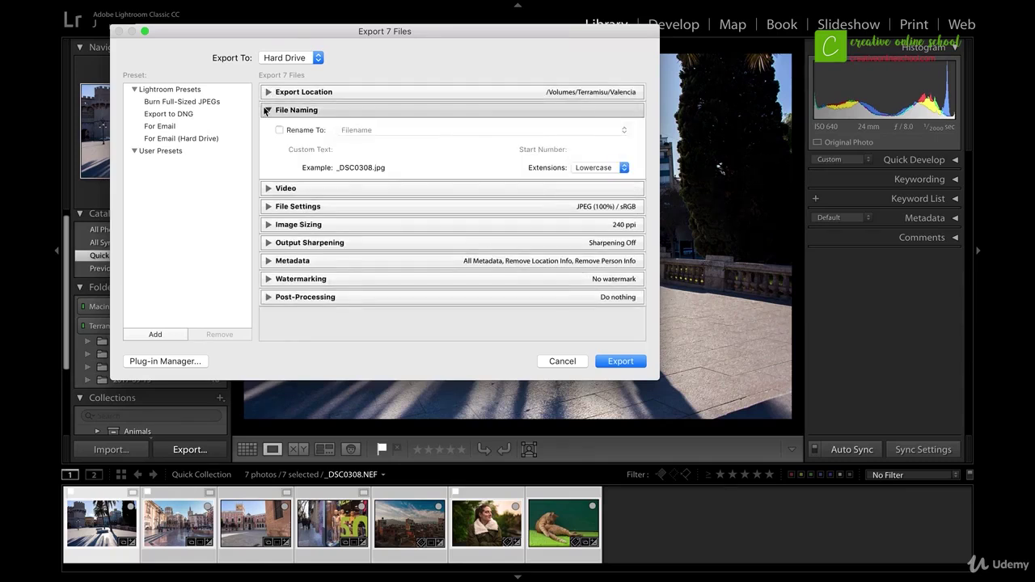
click(267, 111)
click(266, 146)
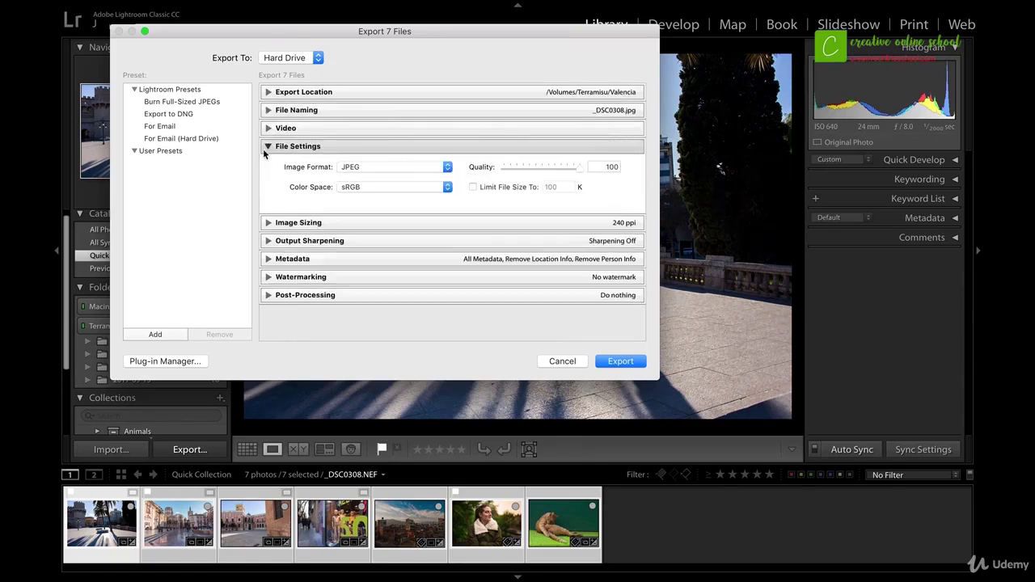
click(446, 167)
click(446, 167)
click(444, 187)
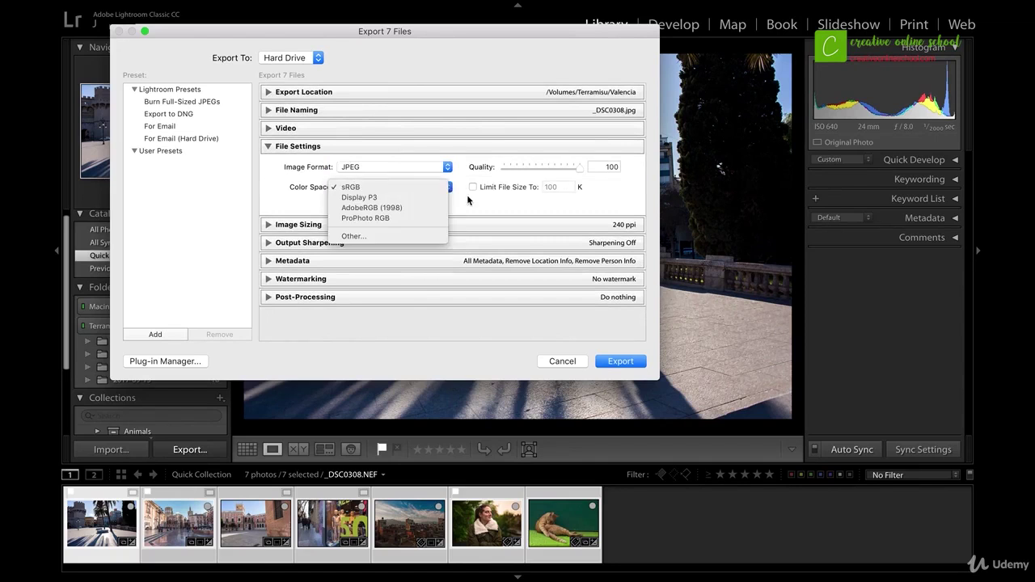
click(466, 194)
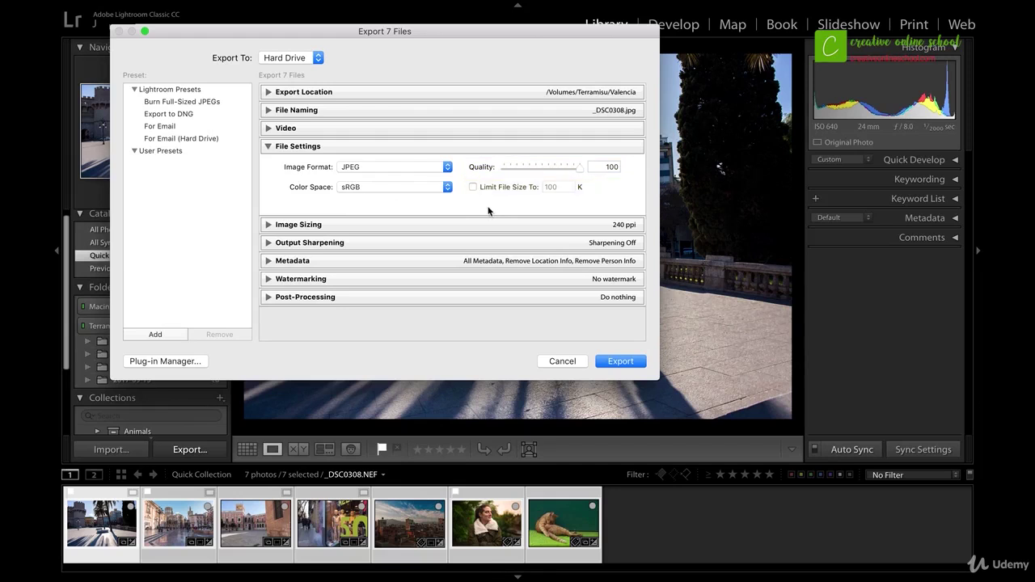
click(269, 148)
- Examine the Resize to Fit methods and size units in the export's Image Sizing settings, leaving resizing off
click(268, 165)
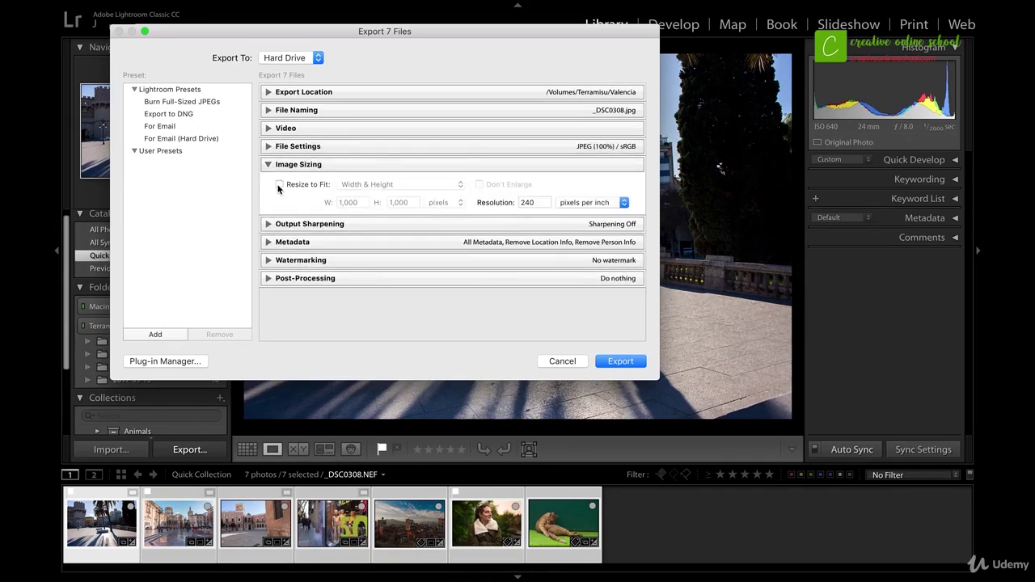
click(279, 185)
click(450, 188)
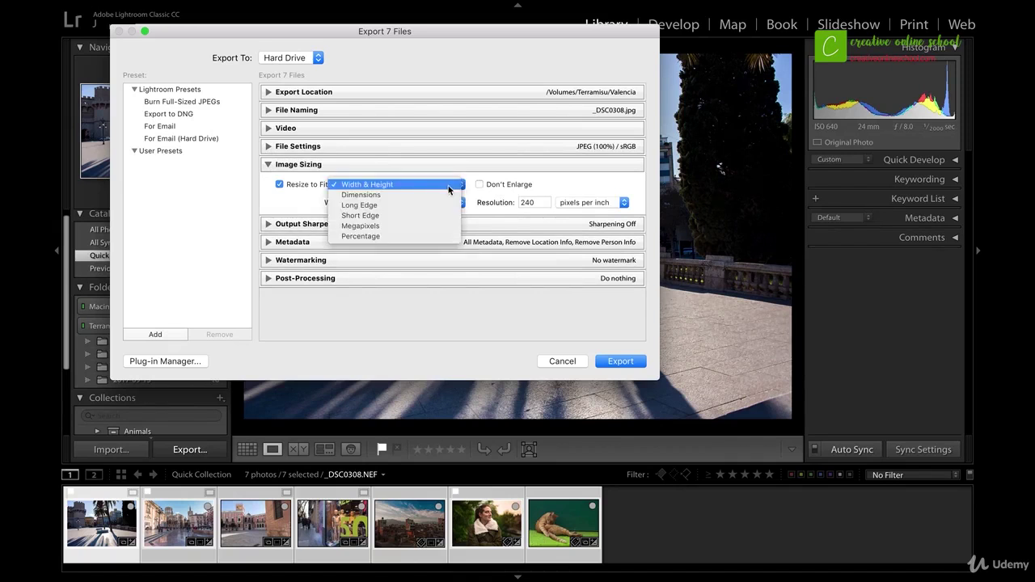
click(449, 186)
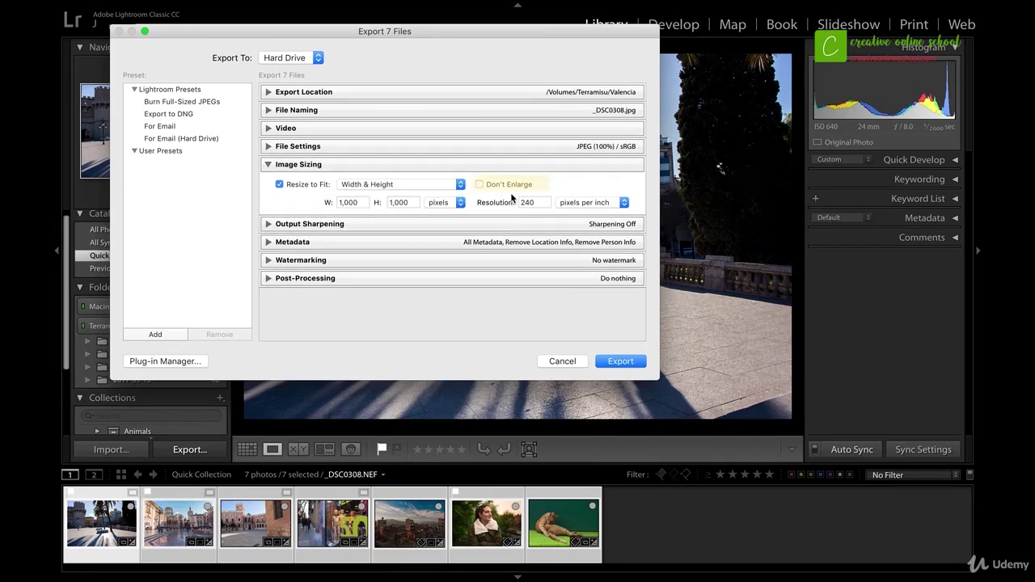
click(458, 203)
click(441, 203)
click(268, 164)
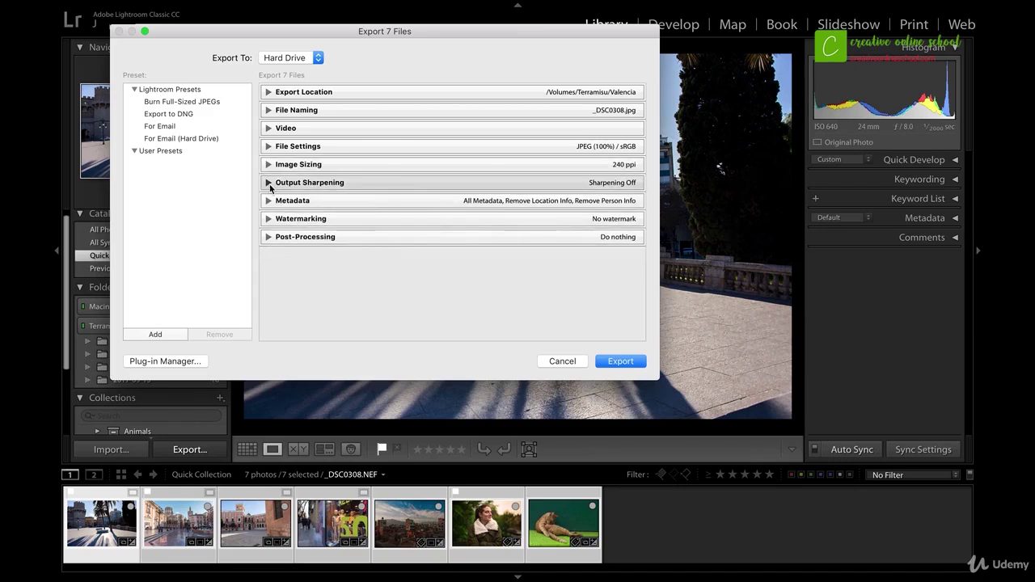
- Enable output sharpening for Screen with the Standard amount
click(269, 183)
click(280, 202)
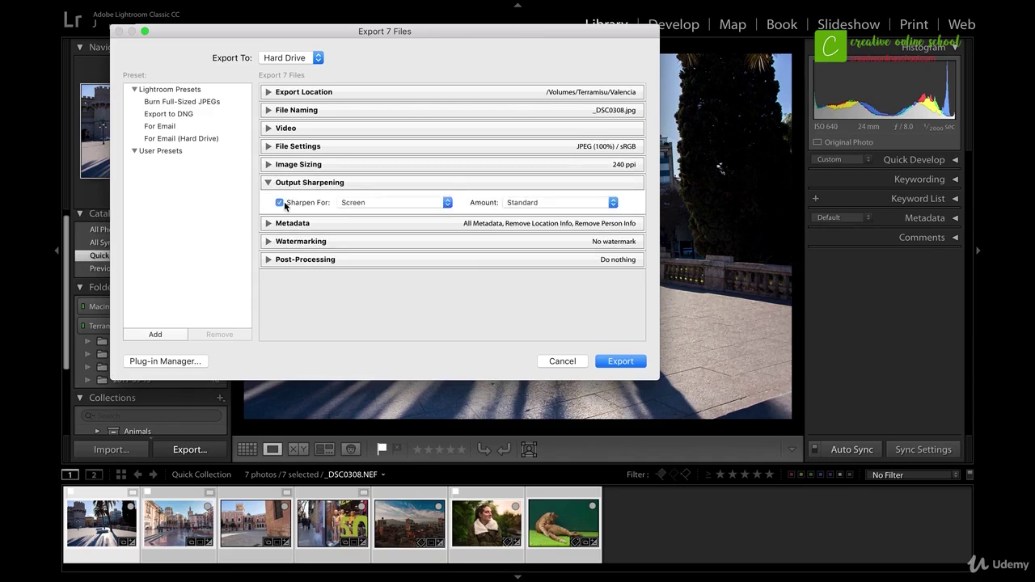
click(444, 205)
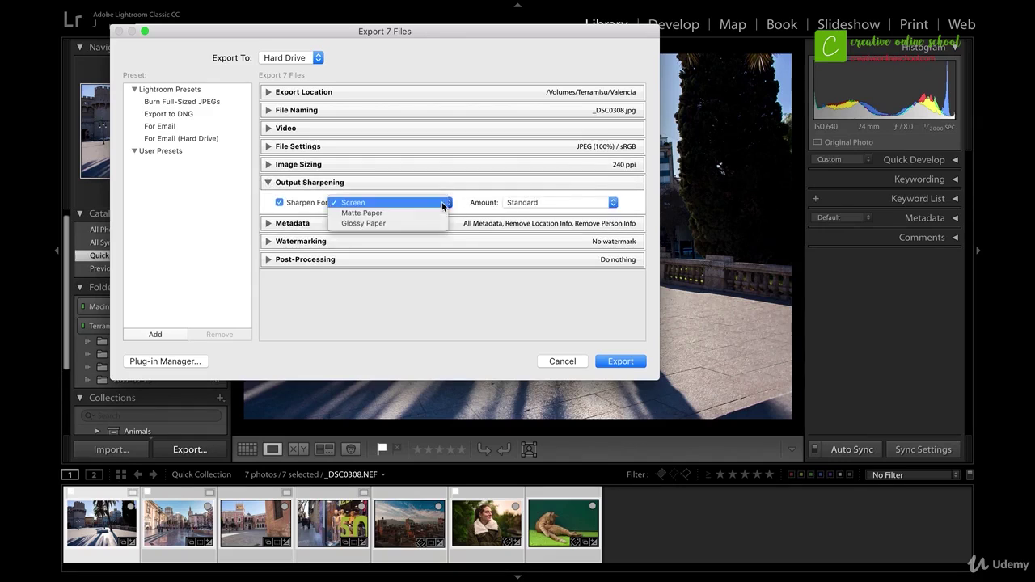
click(444, 203)
click(269, 182)
- Examine which metadata can be included in the exported files, keeping All Metadata selected
click(275, 201)
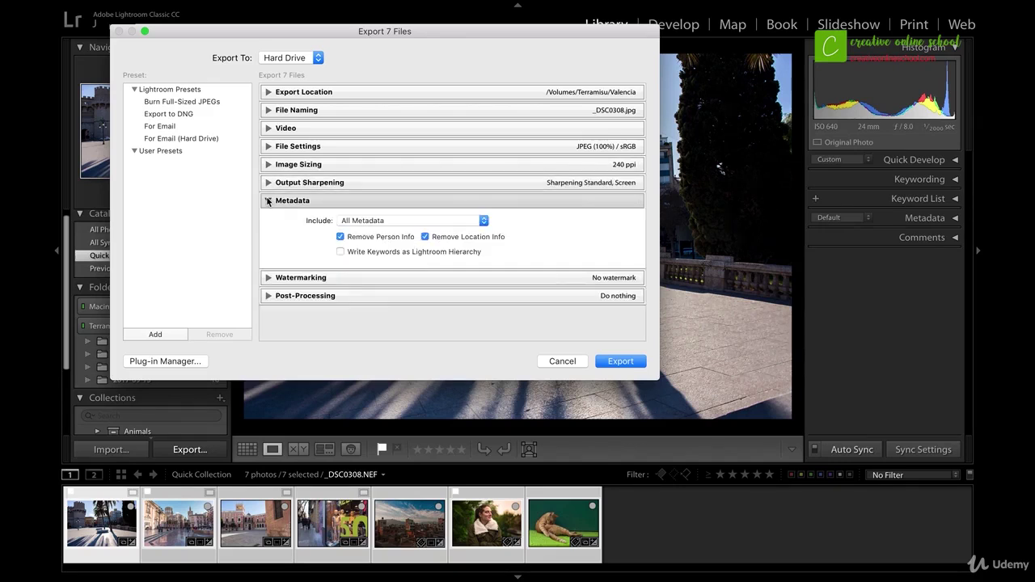
click(483, 222)
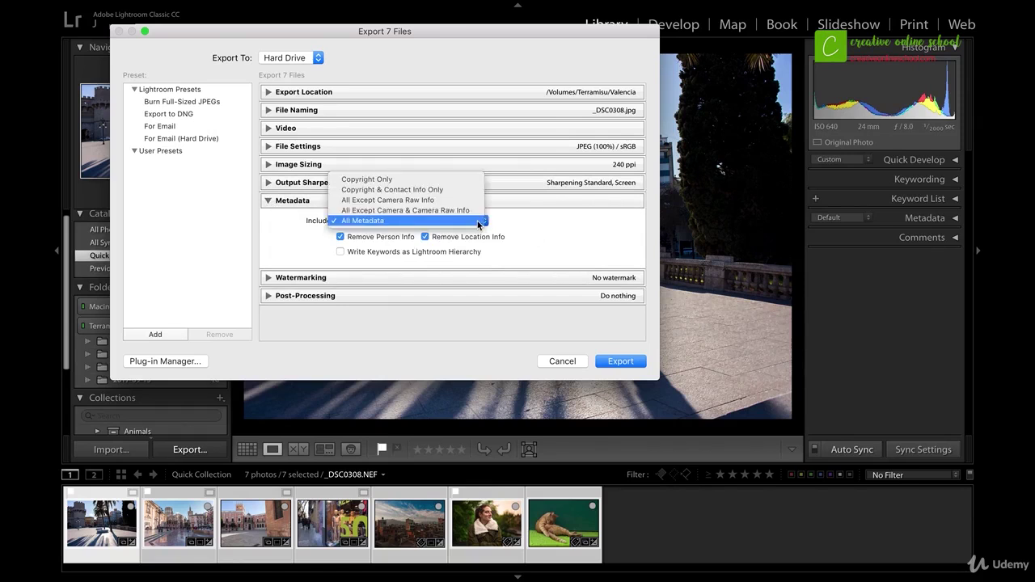
click(480, 224)
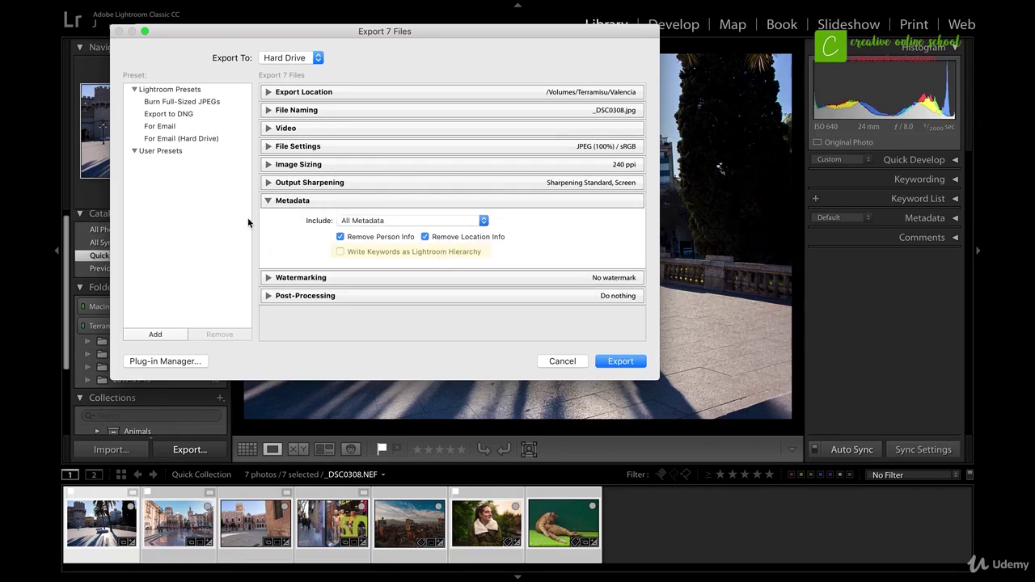
click(270, 202)
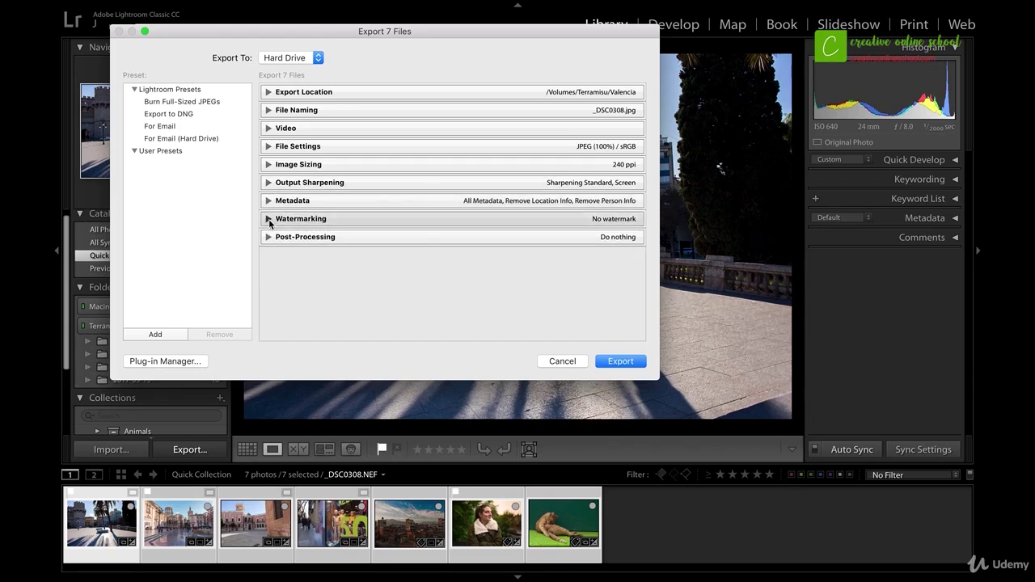
- Enable watermarking for the export and open the Watermark Editor
click(269, 219)
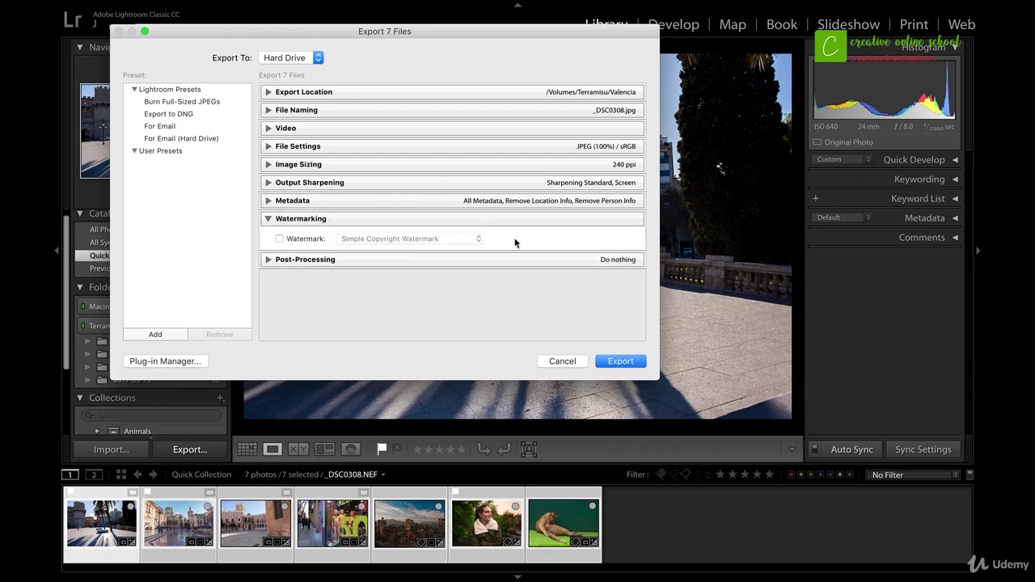
click(279, 239)
click(475, 242)
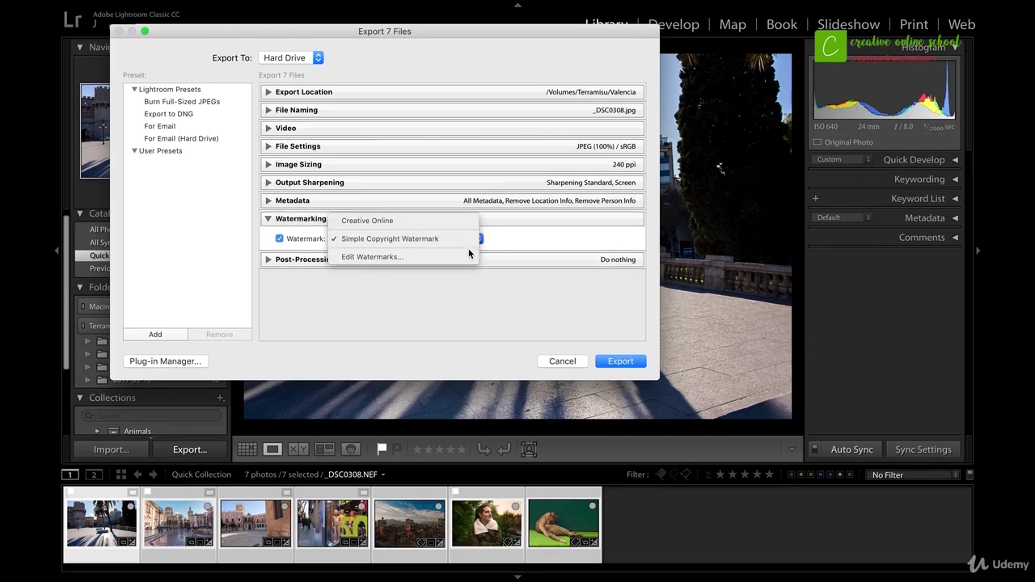
click(464, 257)
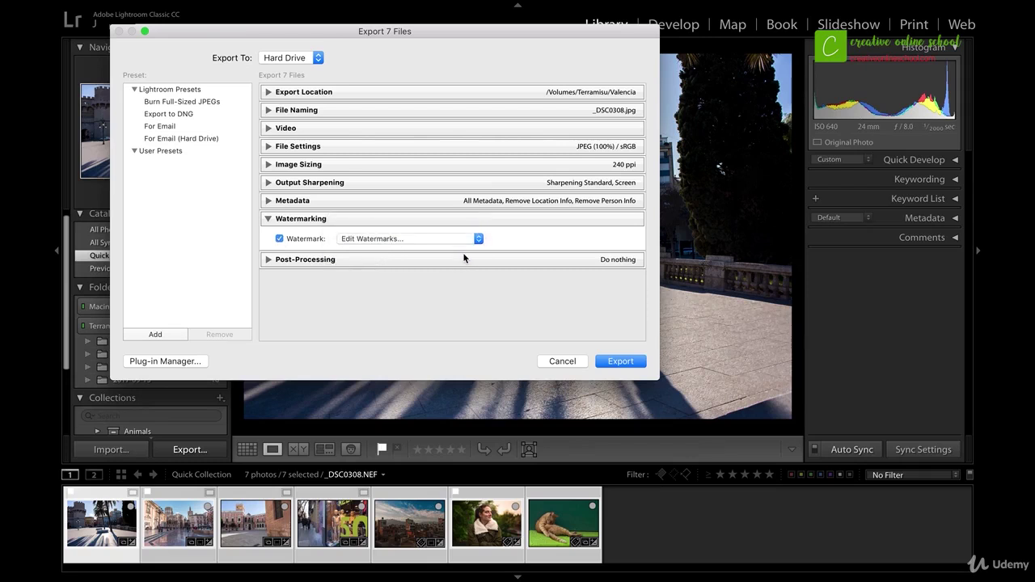
- Examine the text watermark's wording, its font and style choices, and the shadow and effects settings
key(super+a)
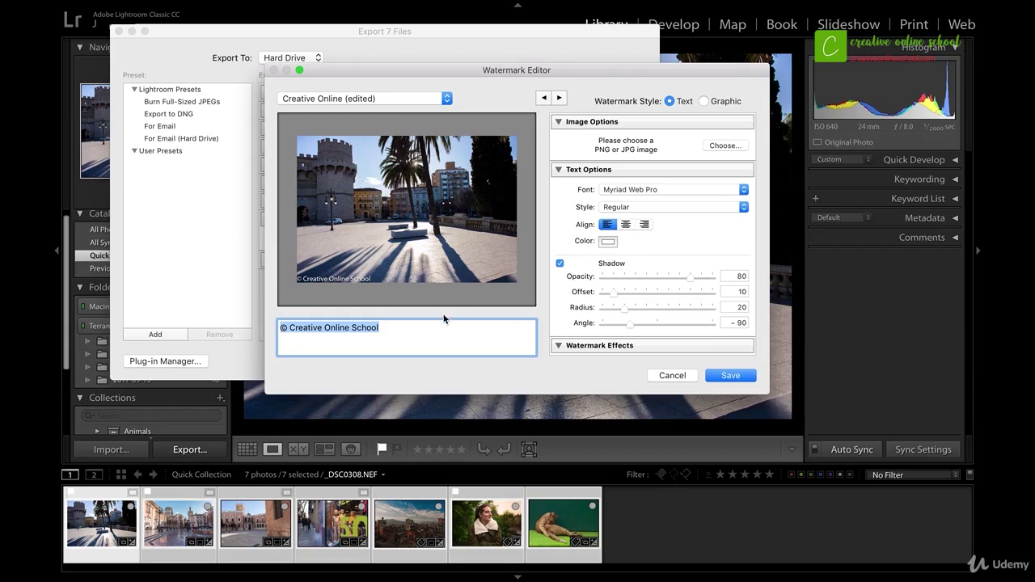
click(433, 342)
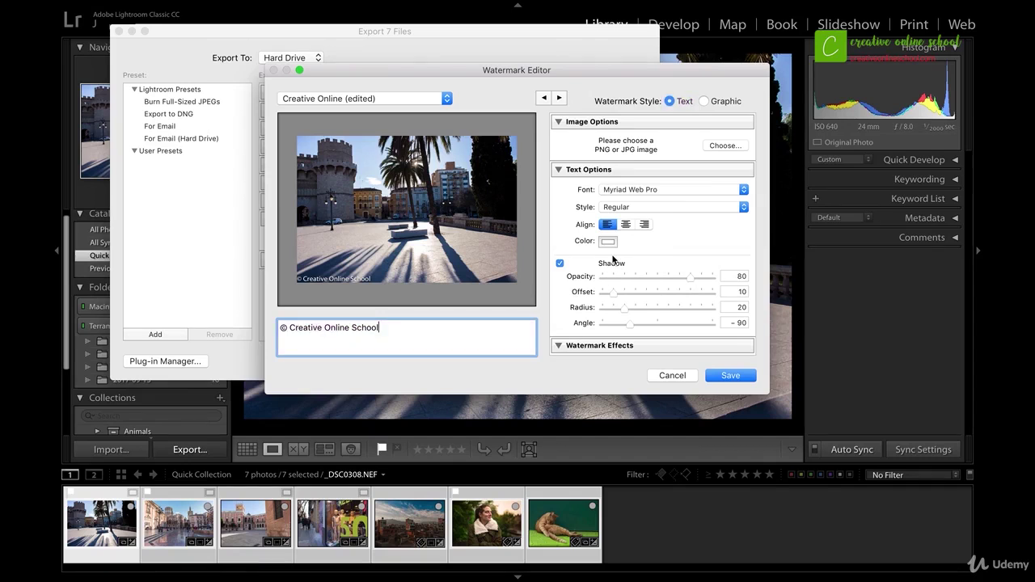
click(742, 190)
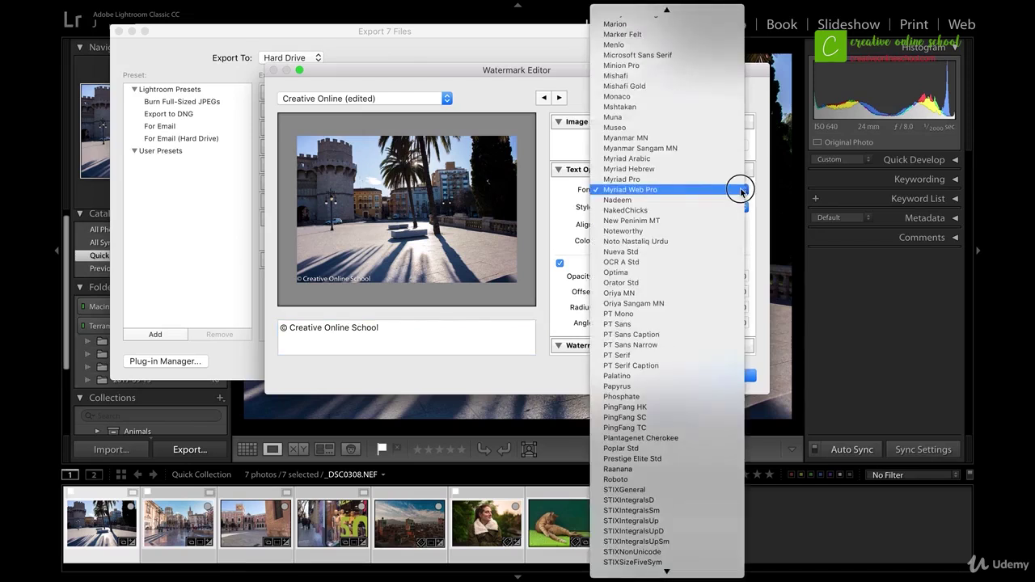
click(742, 190)
click(743, 207)
click(739, 207)
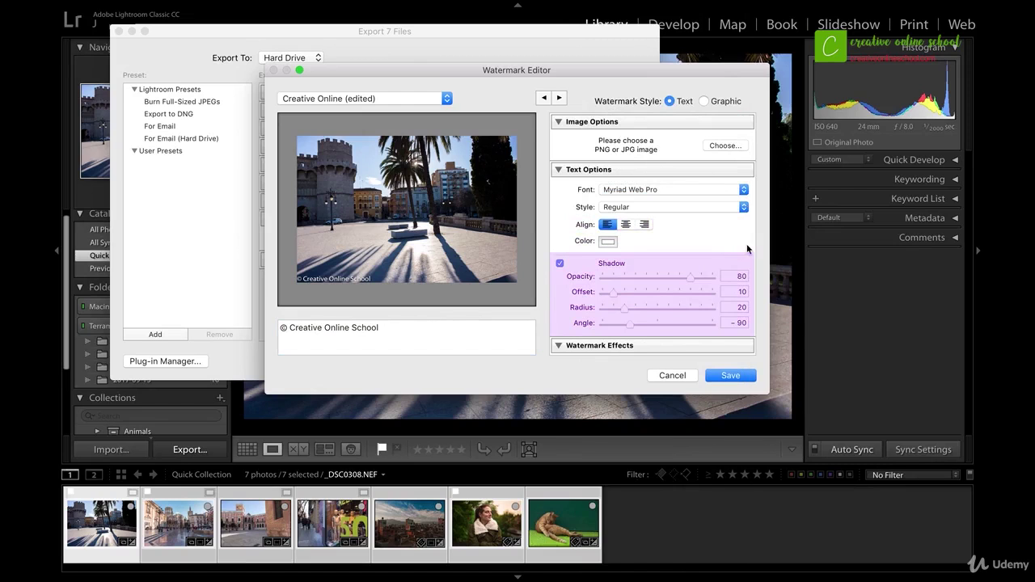
scroll(747, 243, down, 3)
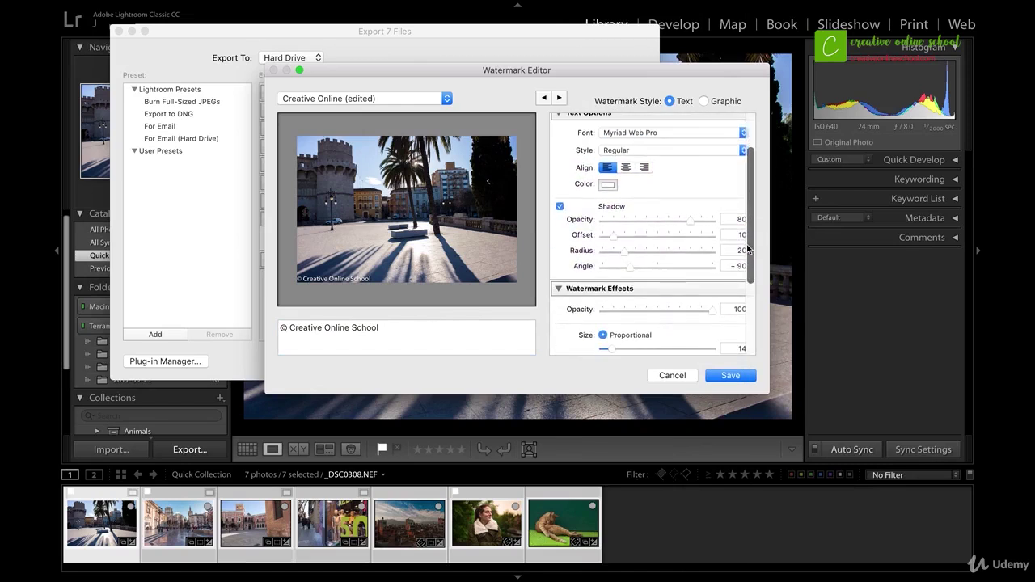
scroll(747, 249, up, 5)
- Switch the watermark to the Graphic style and set its proportional size to 14, with the horizontal inset at 0
click(704, 101)
scroll(671, 210, down, 4)
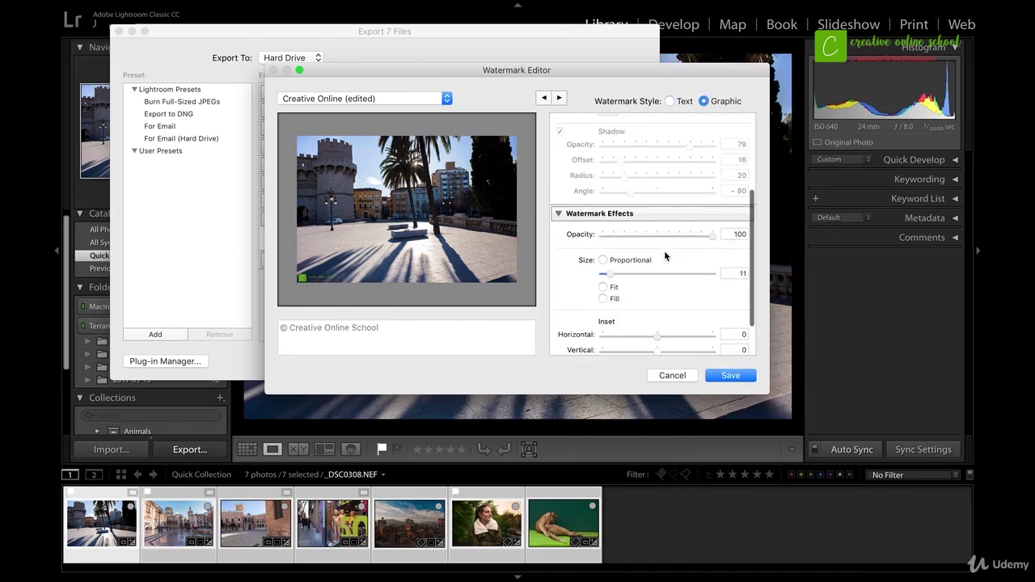
scroll(664, 256, up, 4)
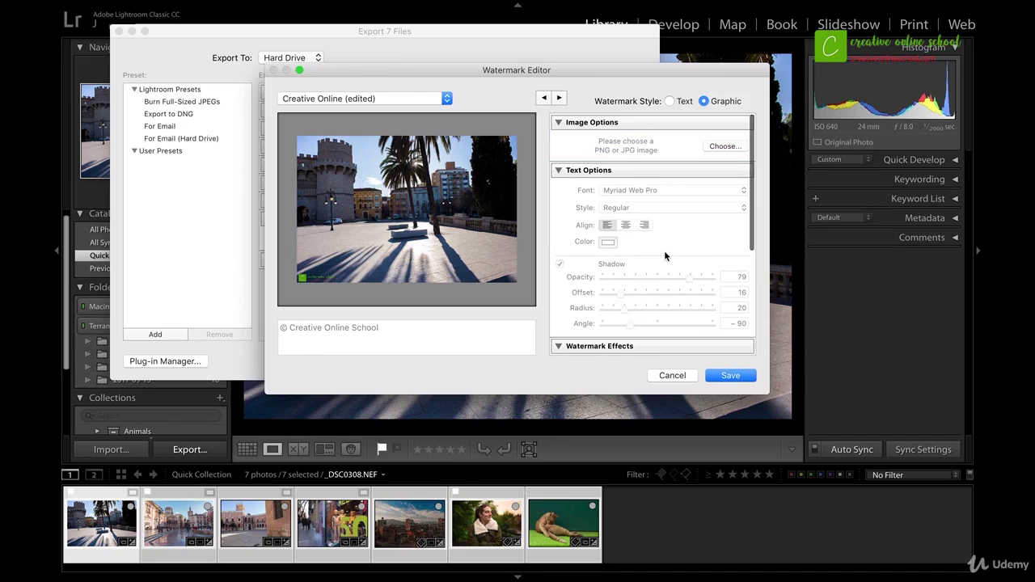
click(557, 170)
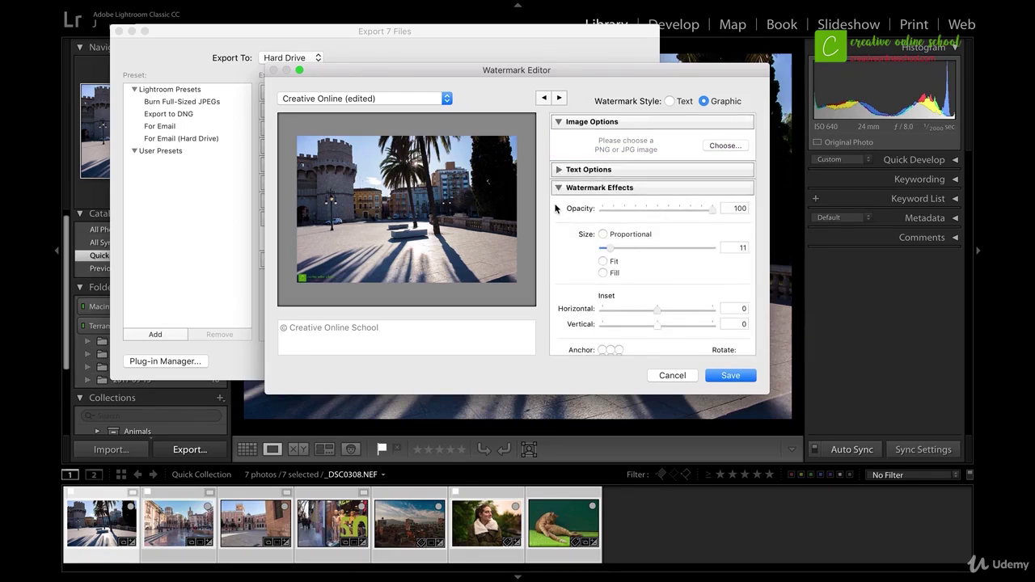
mouse_move(609, 247)
mouse_down()
mouse_move(645, 249)
mouse_move(612, 256)
mouse_up()
mouse_move(670, 310)
mouse_down()
mouse_move(684, 308)
mouse_move(658, 316)
mouse_up()
- Try different watermark anchor positions and anchor the logo at the photo's bottom-right corner
scroll(627, 339, down, 3)
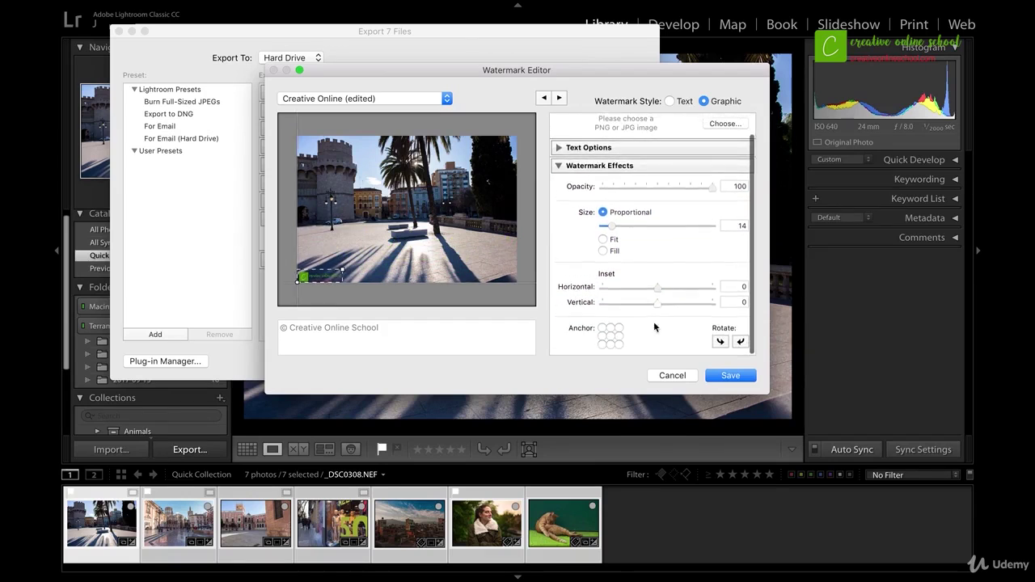
click(617, 328)
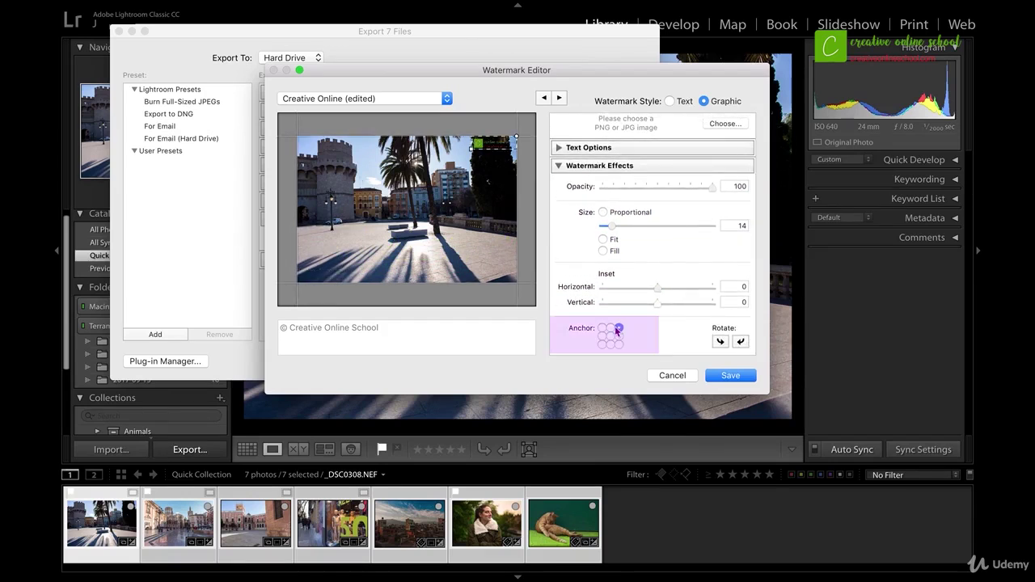
click(601, 344)
click(619, 343)
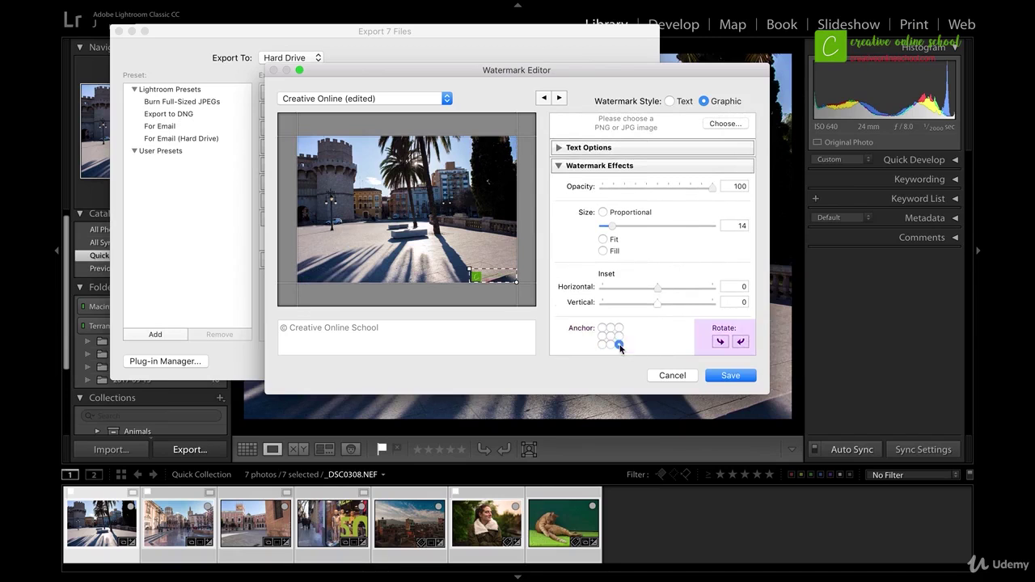
- Save the watermark as a new preset named Creative Online Logo and keep it enabled for the export
click(726, 375)
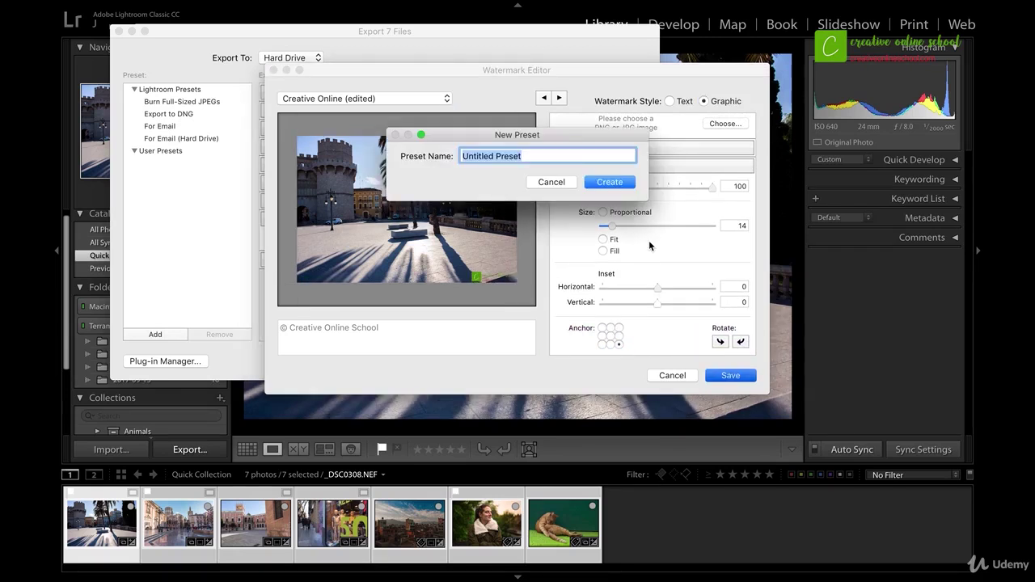
text(Creative Online )
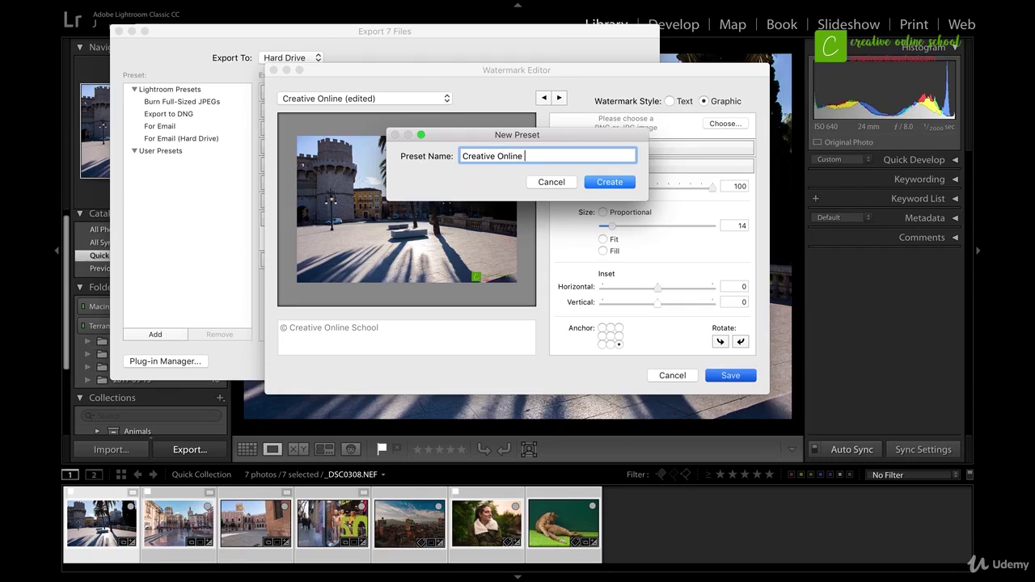
text(Logo)
key(Return)
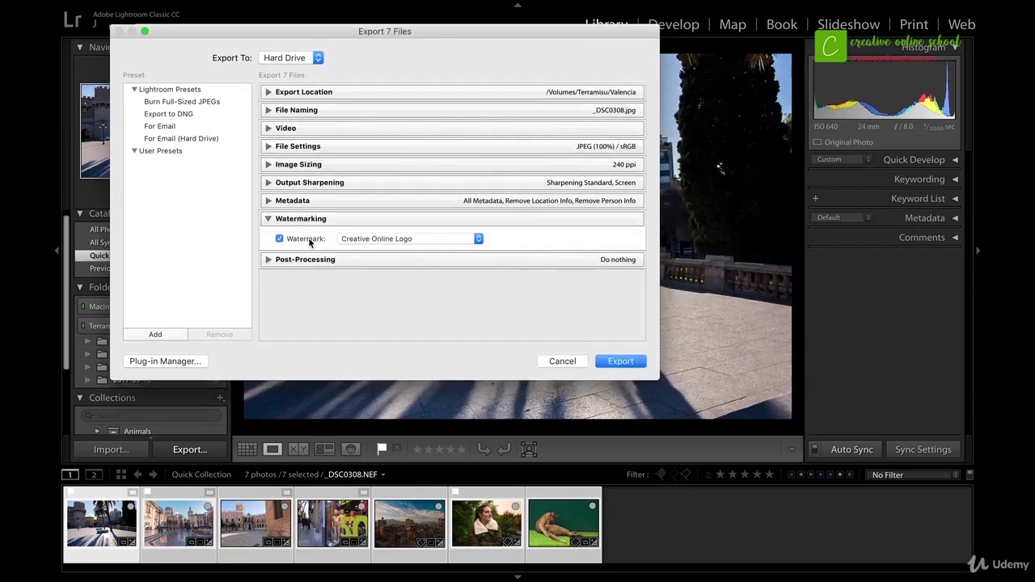
click(280, 239)
click(280, 239)
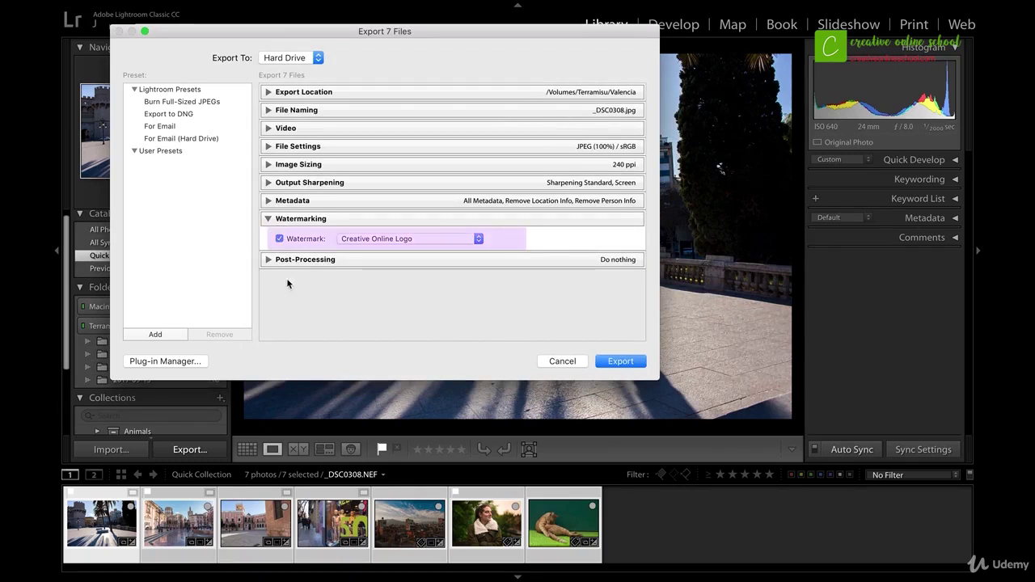
- Set the after-export action to Show in Finder and export the seven photos
click(268, 259)
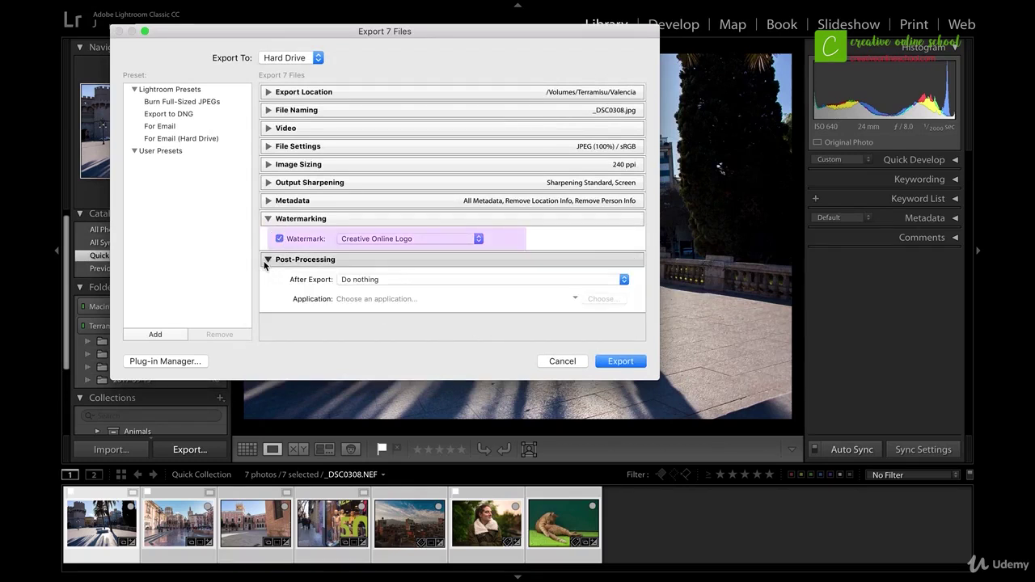
click(459, 282)
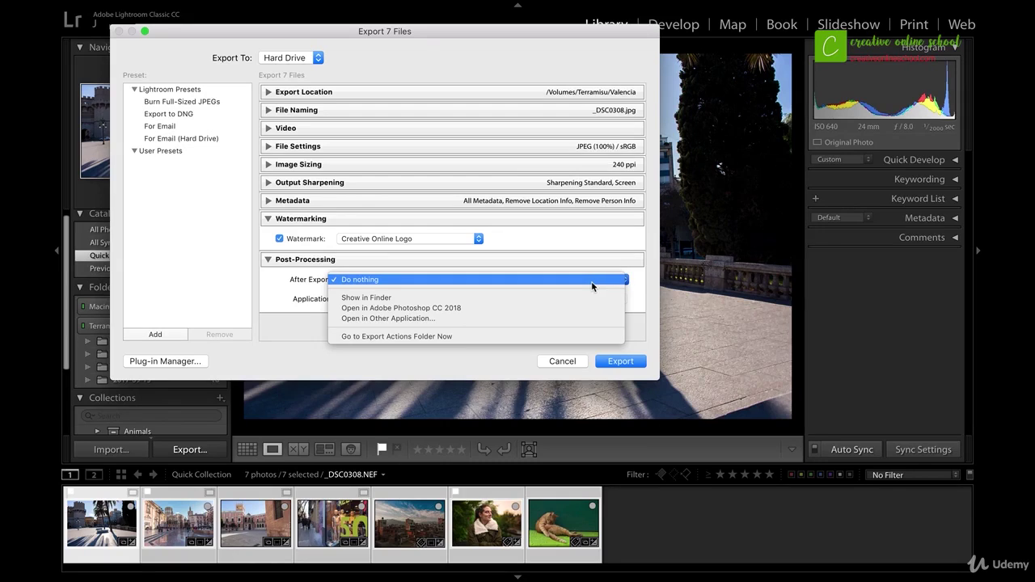
click(594, 282)
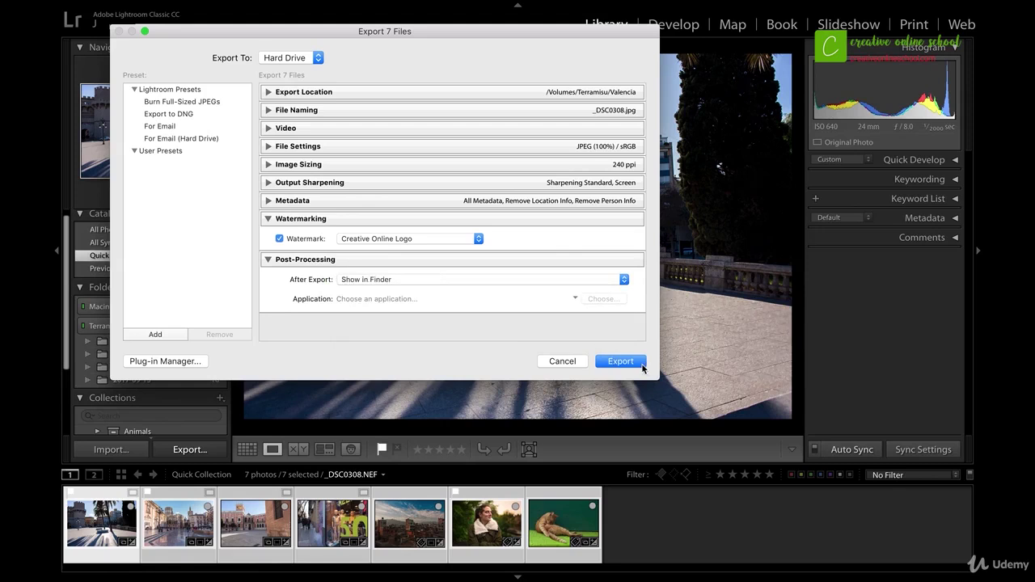
click(620, 362)
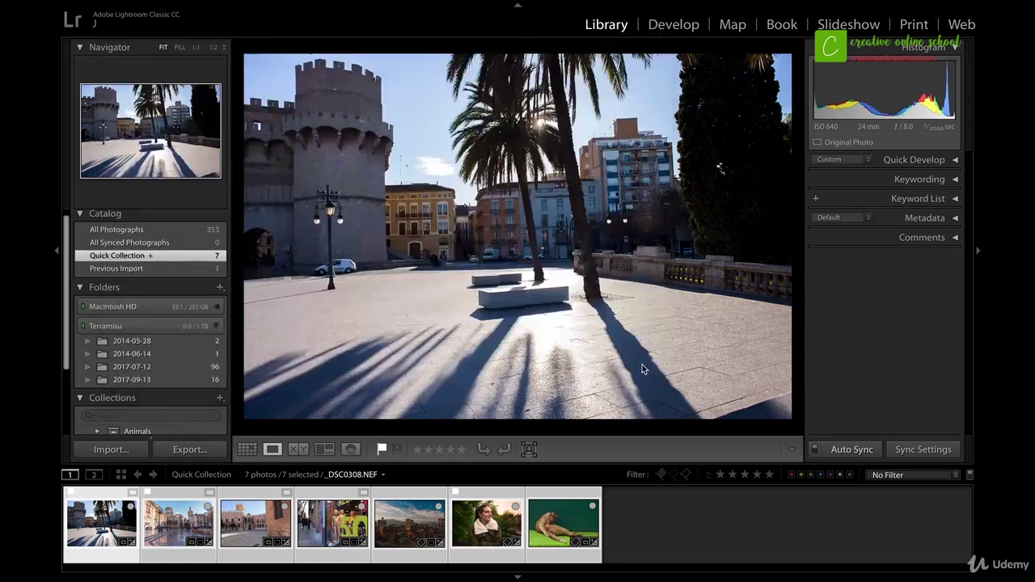